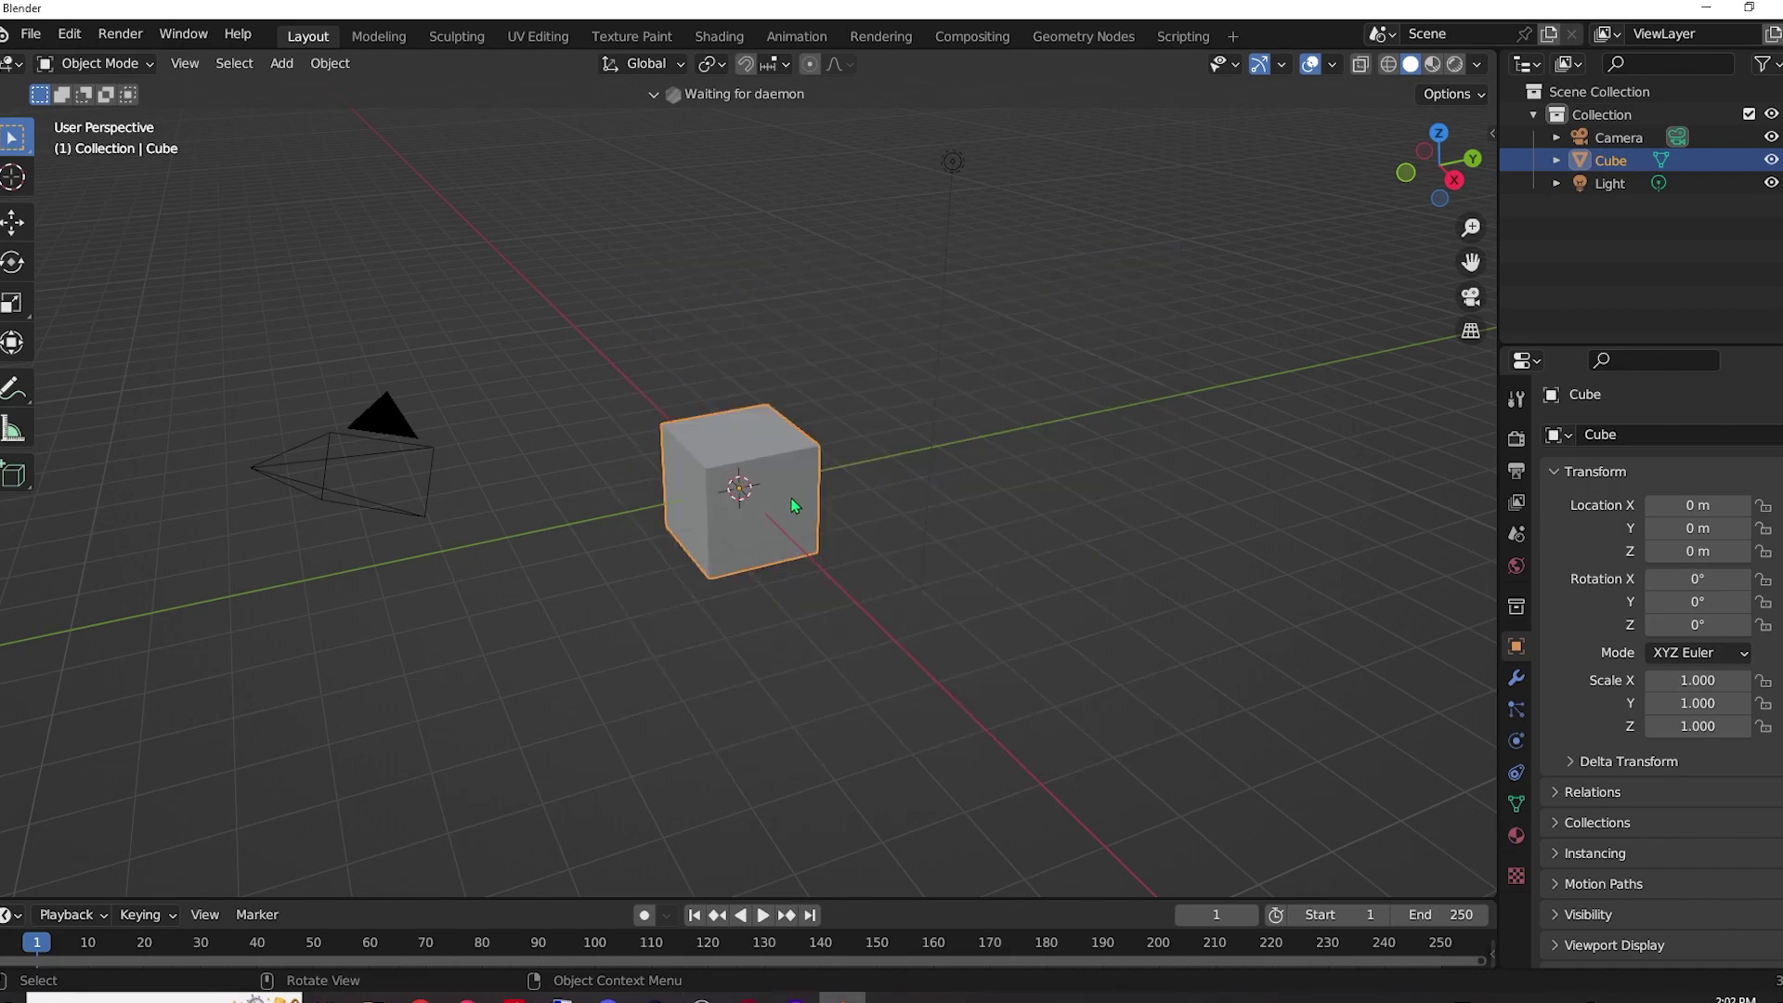
Scale the default cube into a wide, flat floor slab.
left_click(12, 304)
left_click_drag(808, 548, 1146, 876)
left_click_drag(739, 408, 733, 460)
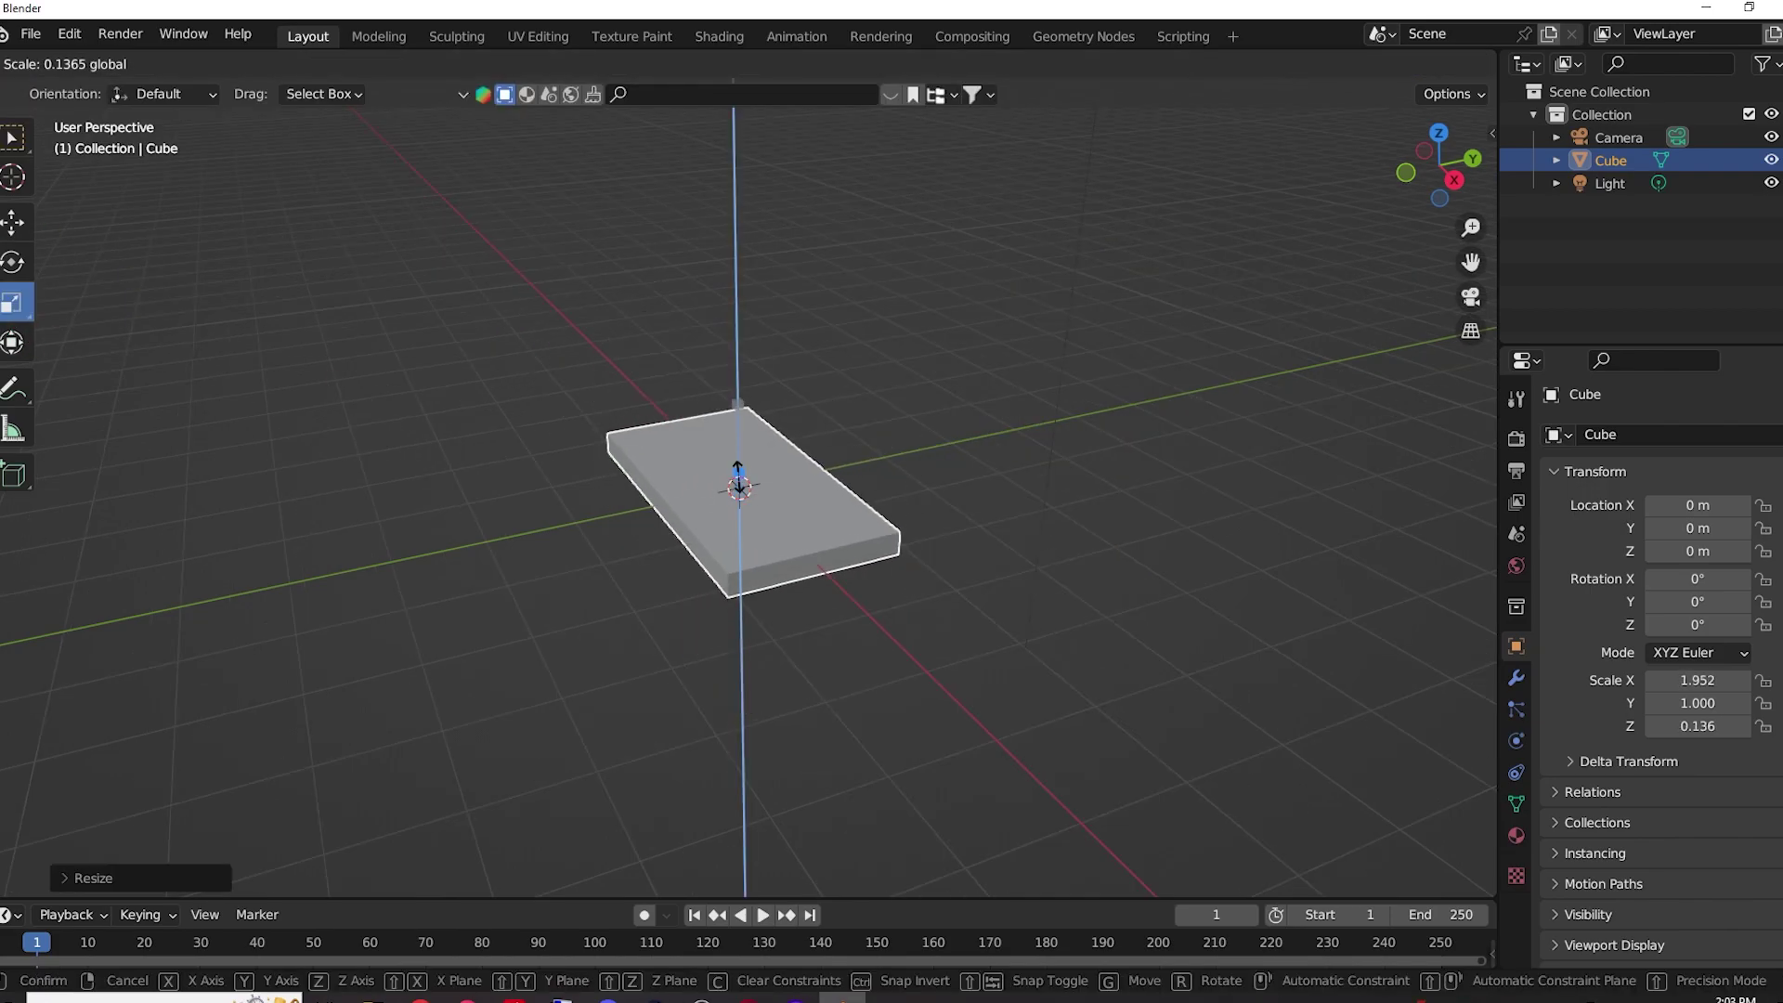
left_click_drag(783, 532, 976, 724)
left_click_drag(819, 472, 1300, 372)
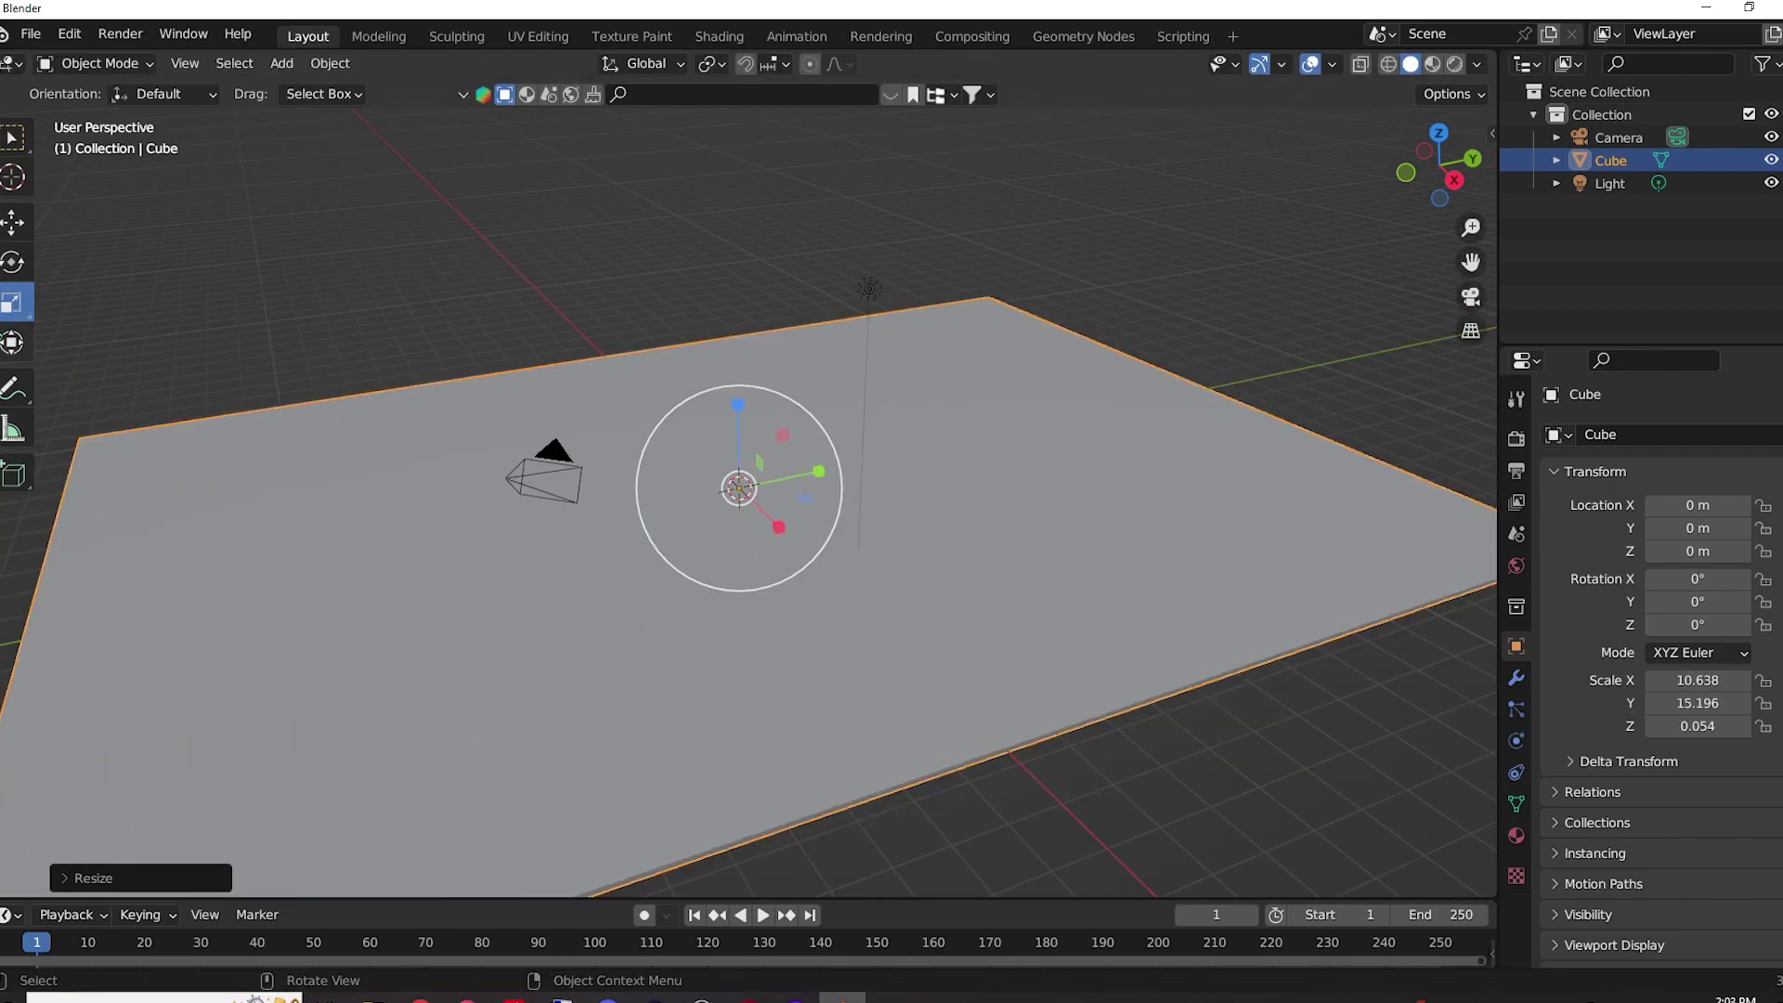
left_click(12, 343)
left_click_drag(780, 534, 1030, 859)
Add a second cube, scaled thin on X and tall on Z, raised into a wall.
key("shift+a")
left_click(603, 358)
left_click_drag(738, 360, 752, 256)
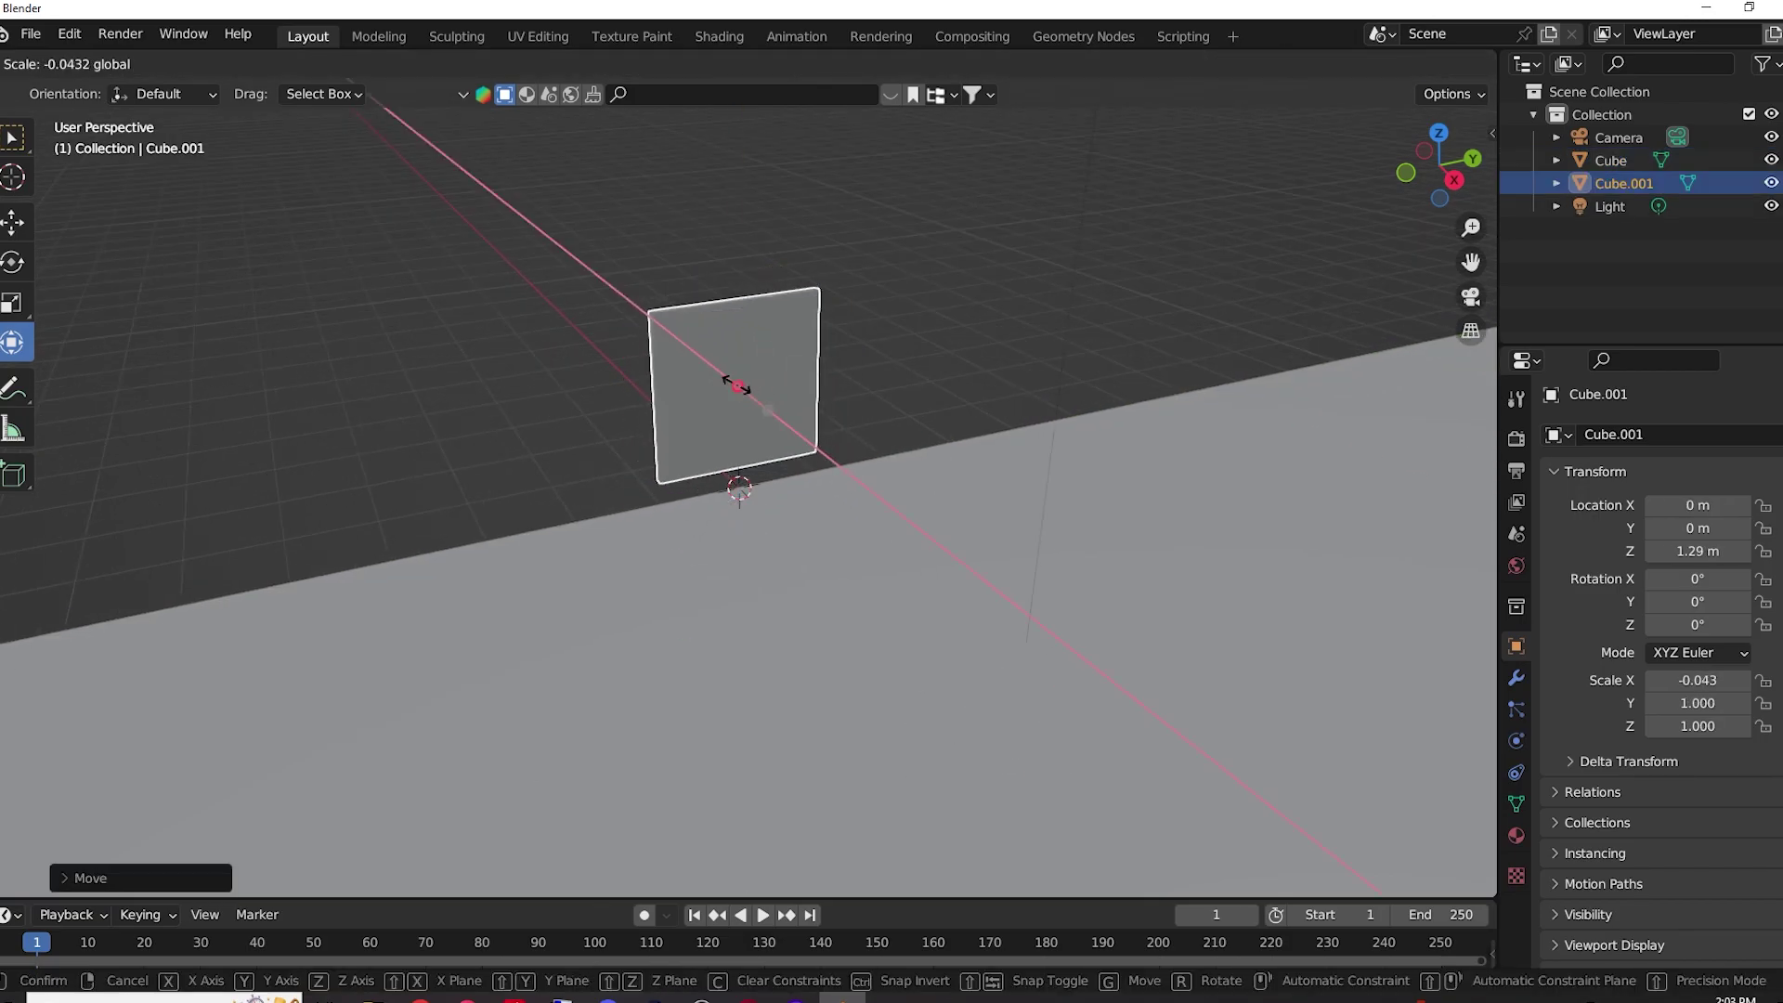
middle_click_drag(794, 560, 799, 424)
key("s")
key("x")
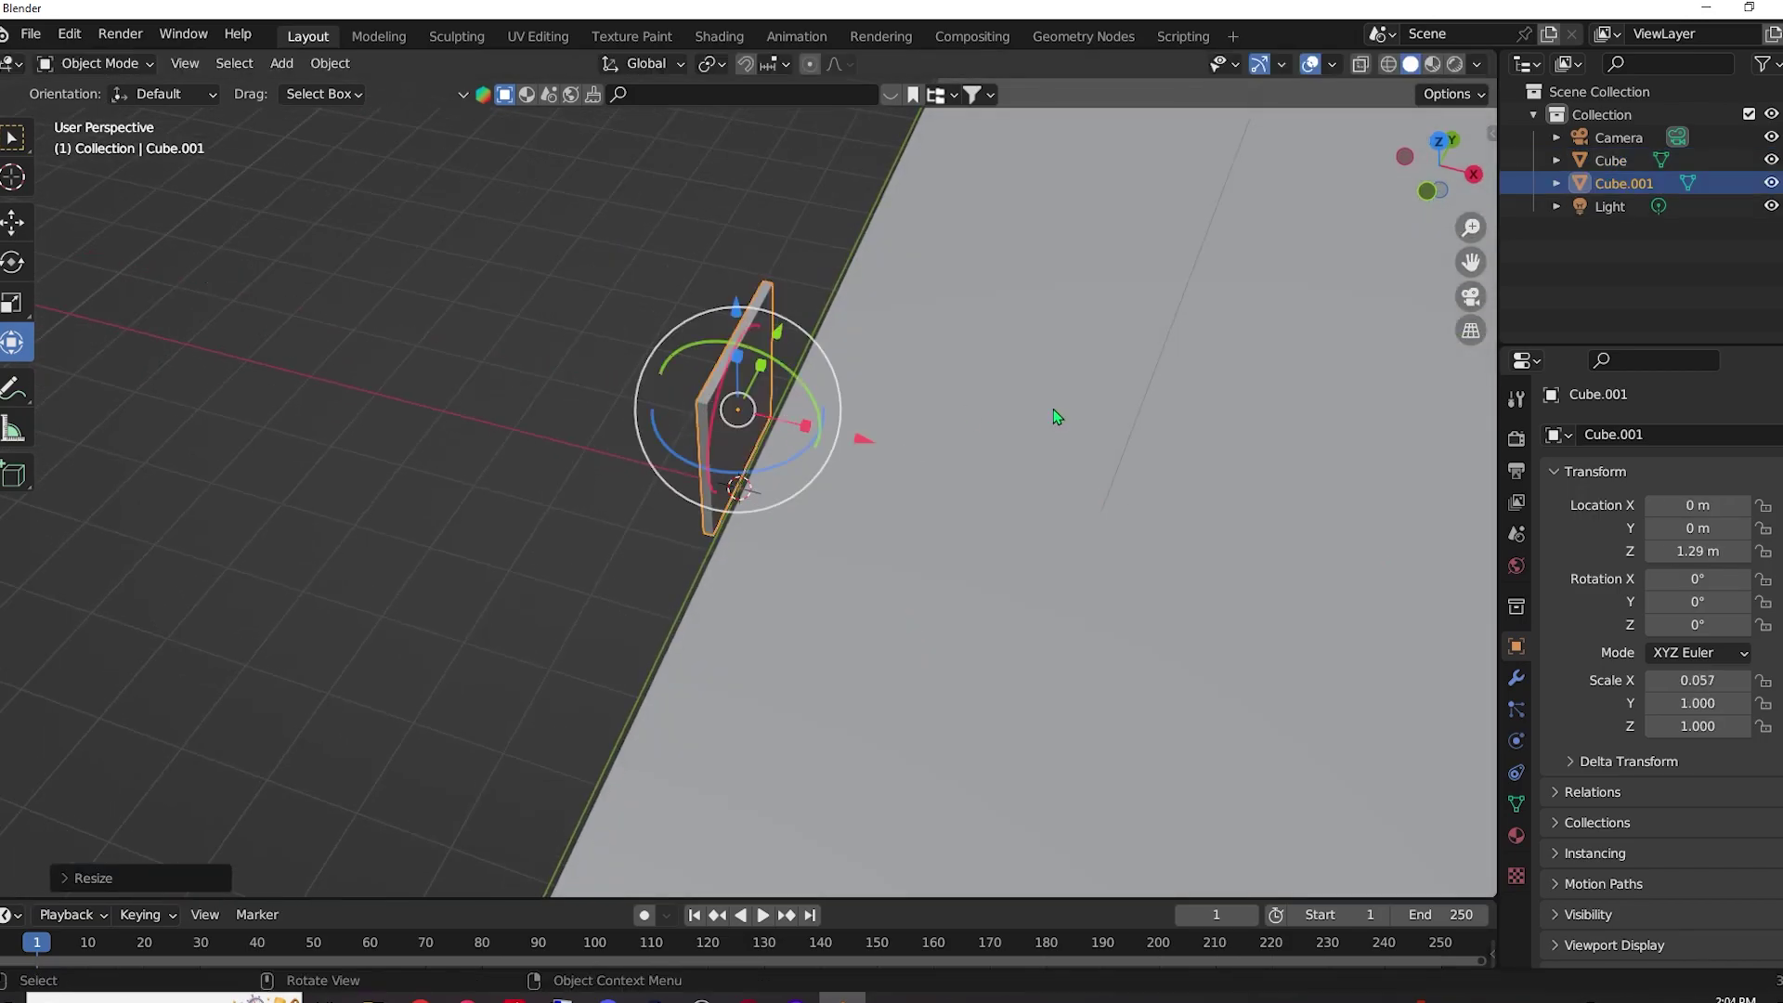
key("ctrl+KP_3")
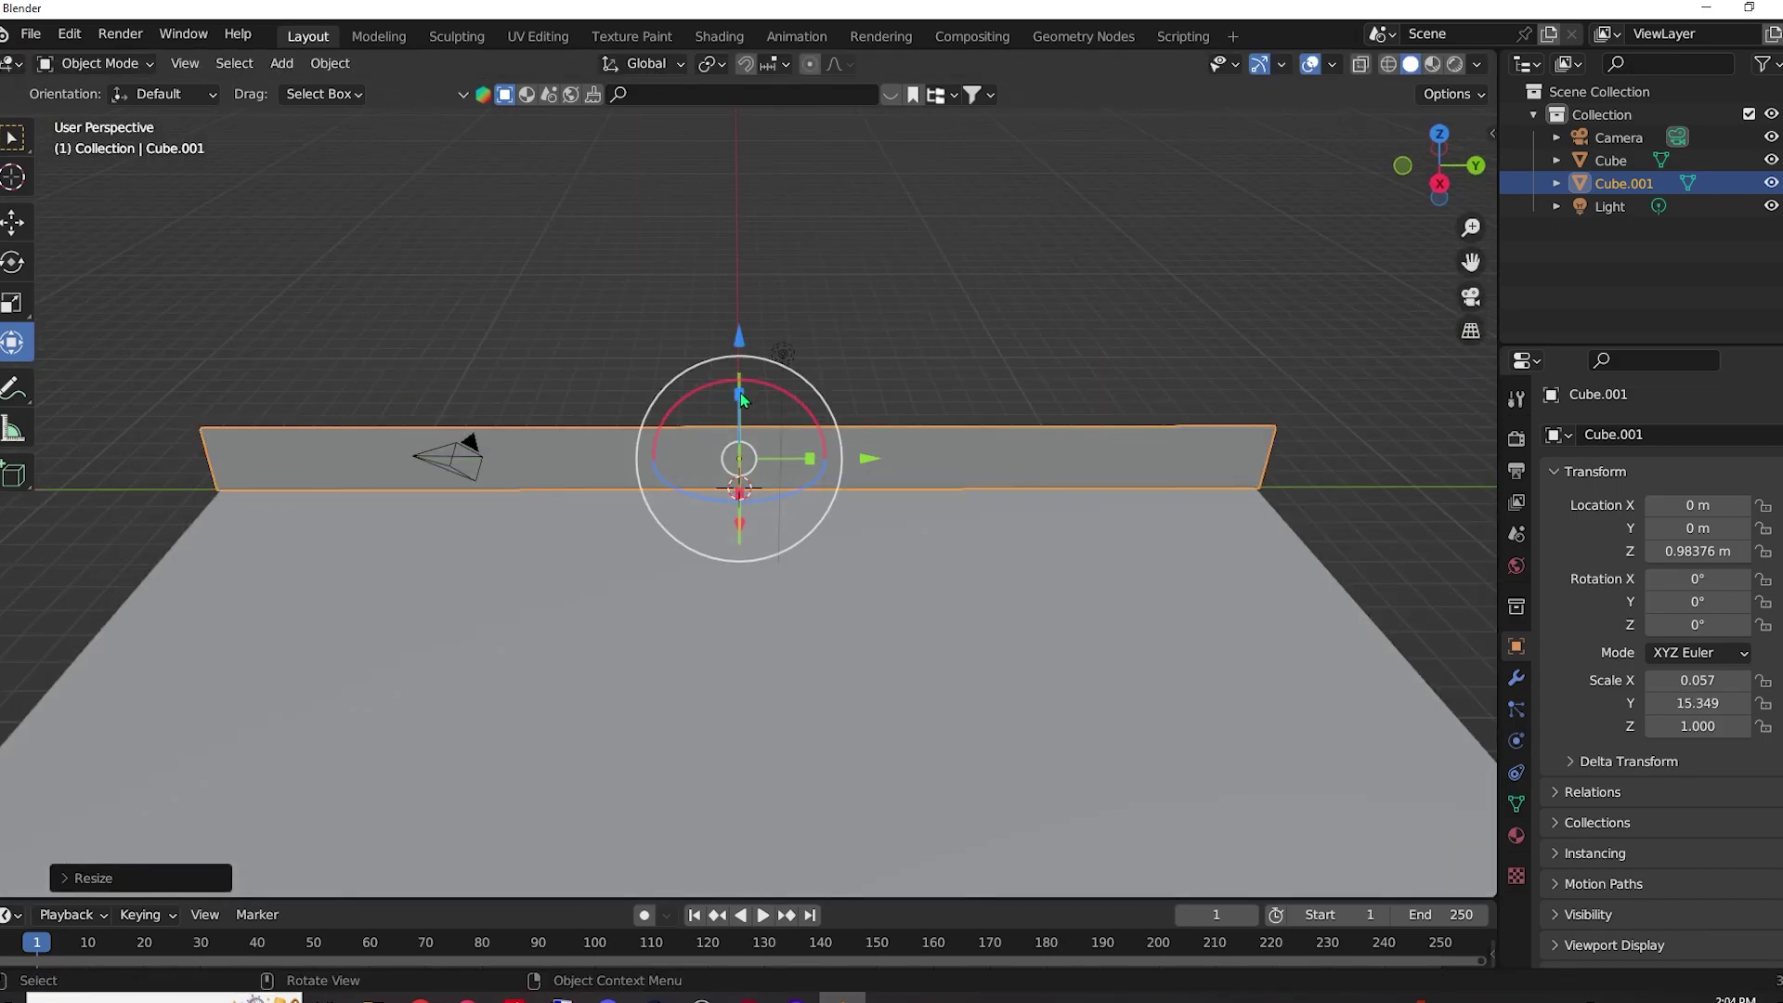
mouse_move(739, 393)
middle_mouse_down()
mouse_move(743, 308)
mouse_move(737, 489)
mouse_move(739, 390)
middle_mouse_up()
left_click_drag(739, 385, 751, 722)
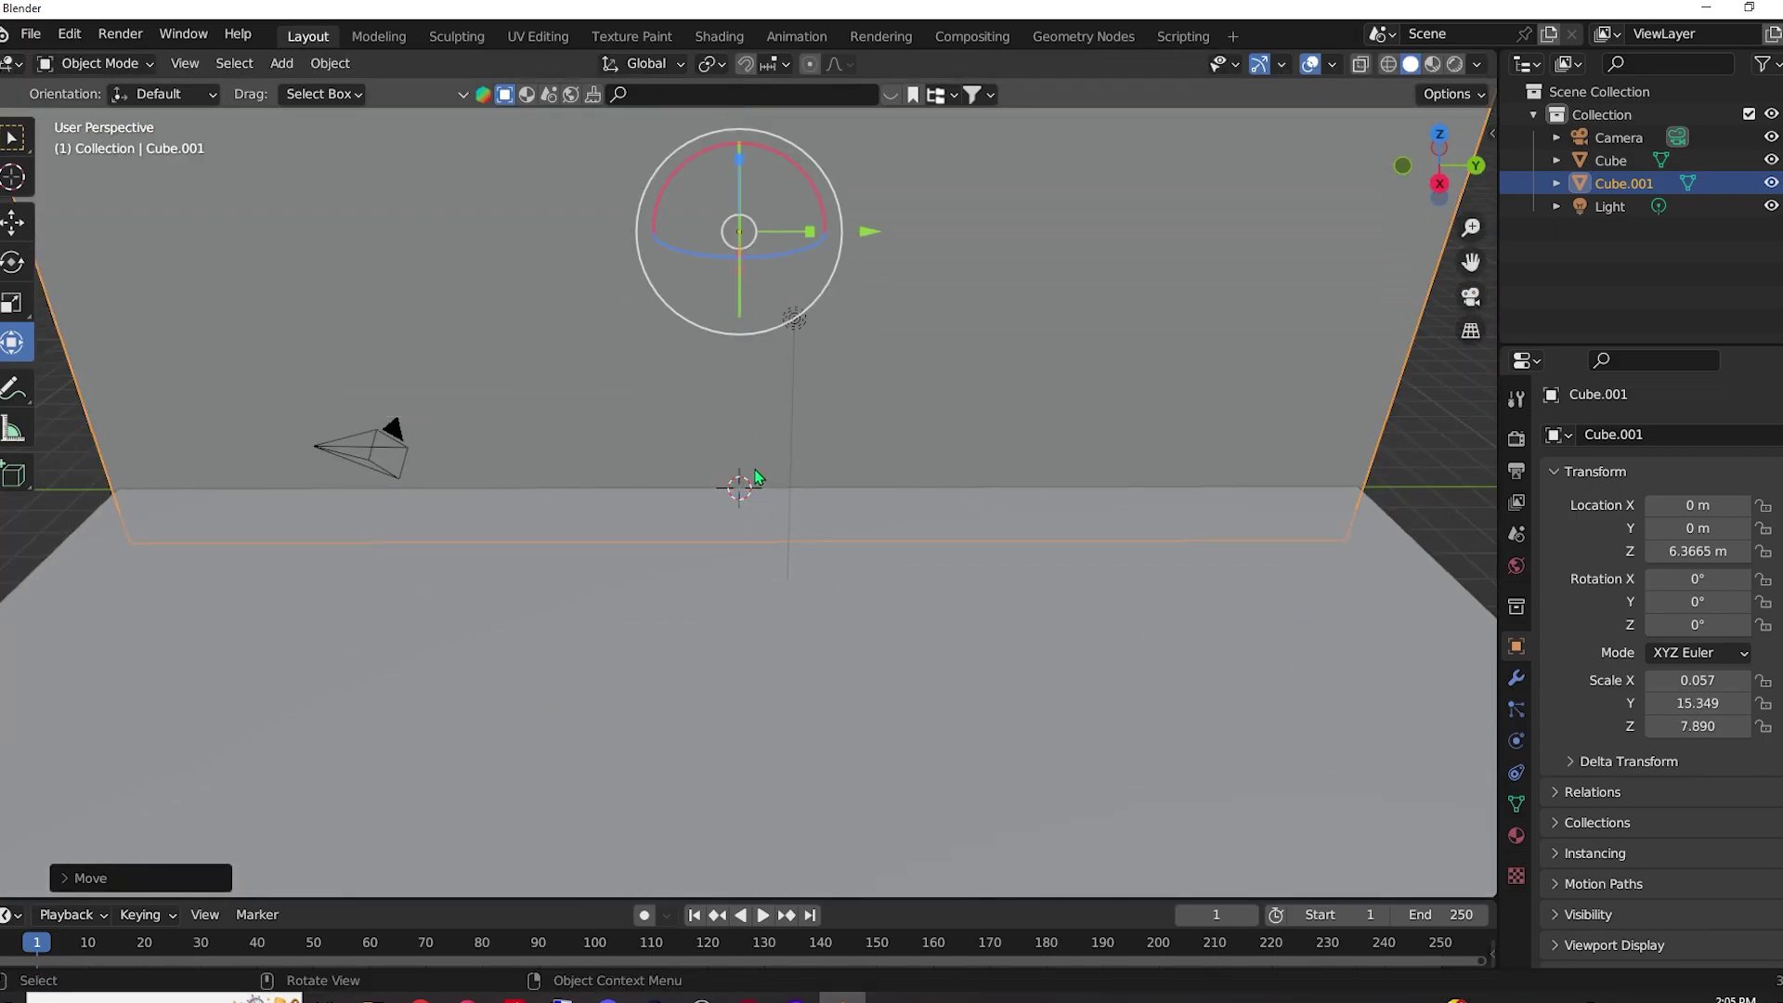
middle_click_drag(757, 477, 1161, 337)
key("alt+a")
Add a third cube beside the wall and scale it into a block.
key("shift+a")
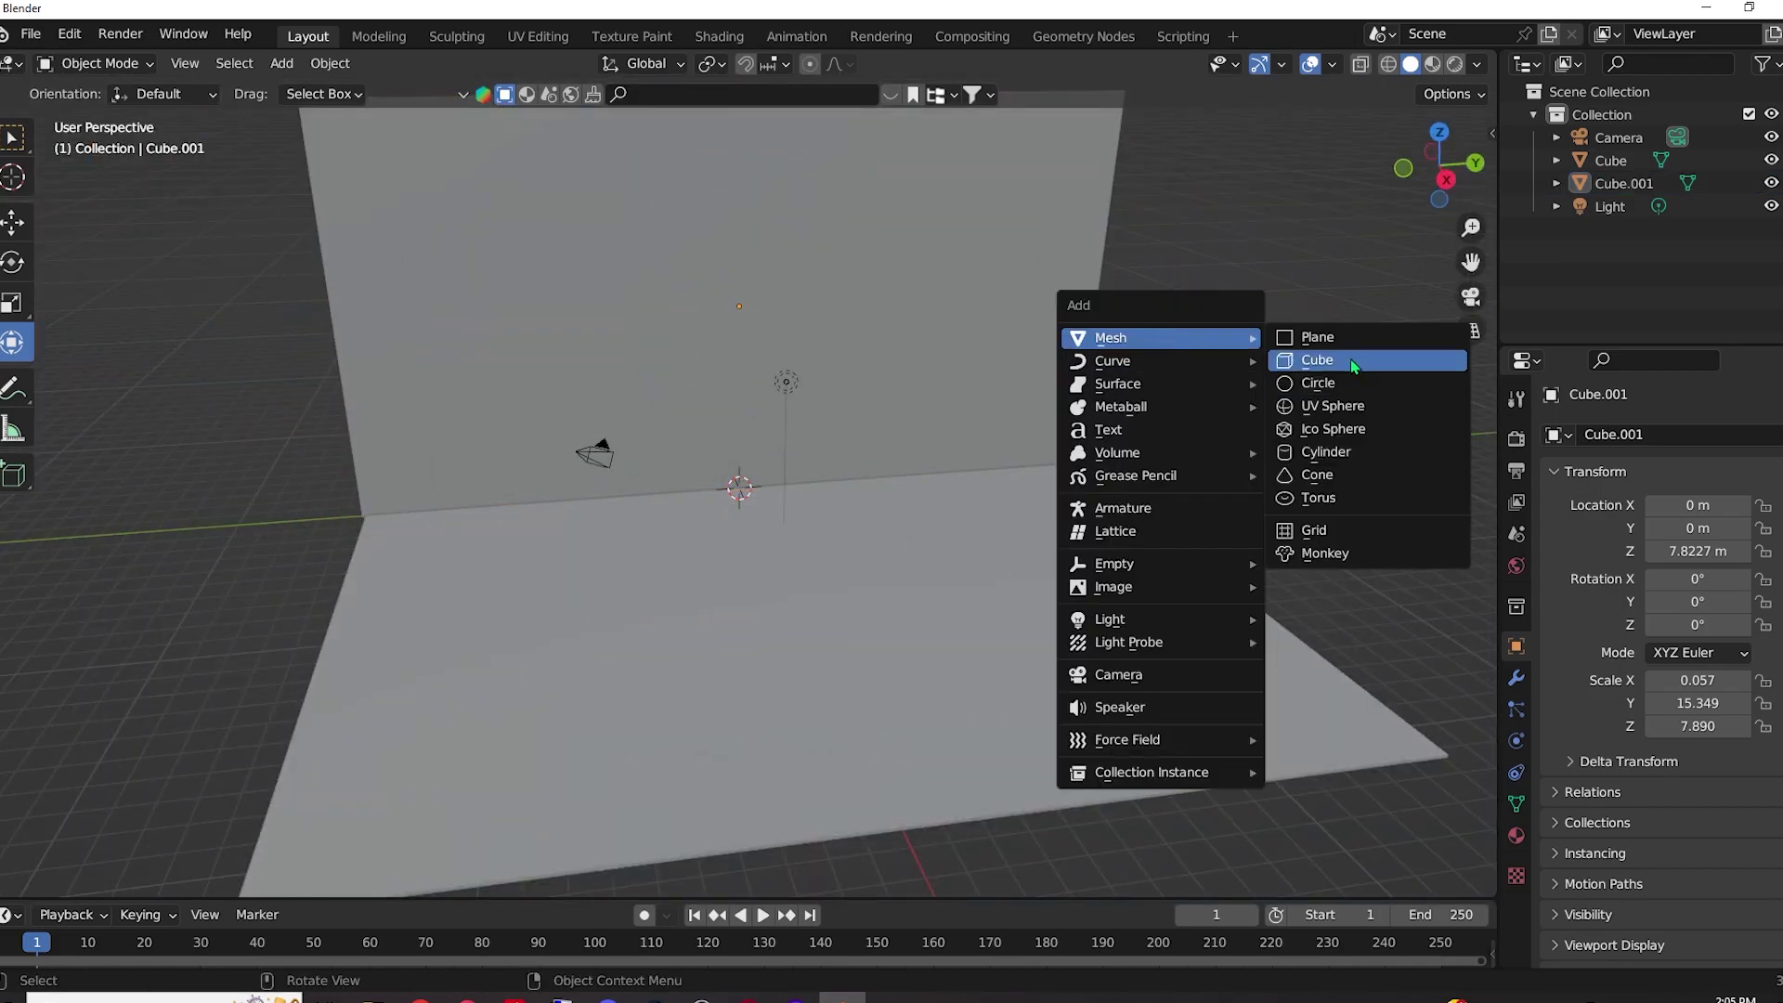
left_click(1353, 365)
middle_click_drag(1022, 446, 870, 506)
left_click(901, 438)
middle_click_drag(836, 418, 808, 390)
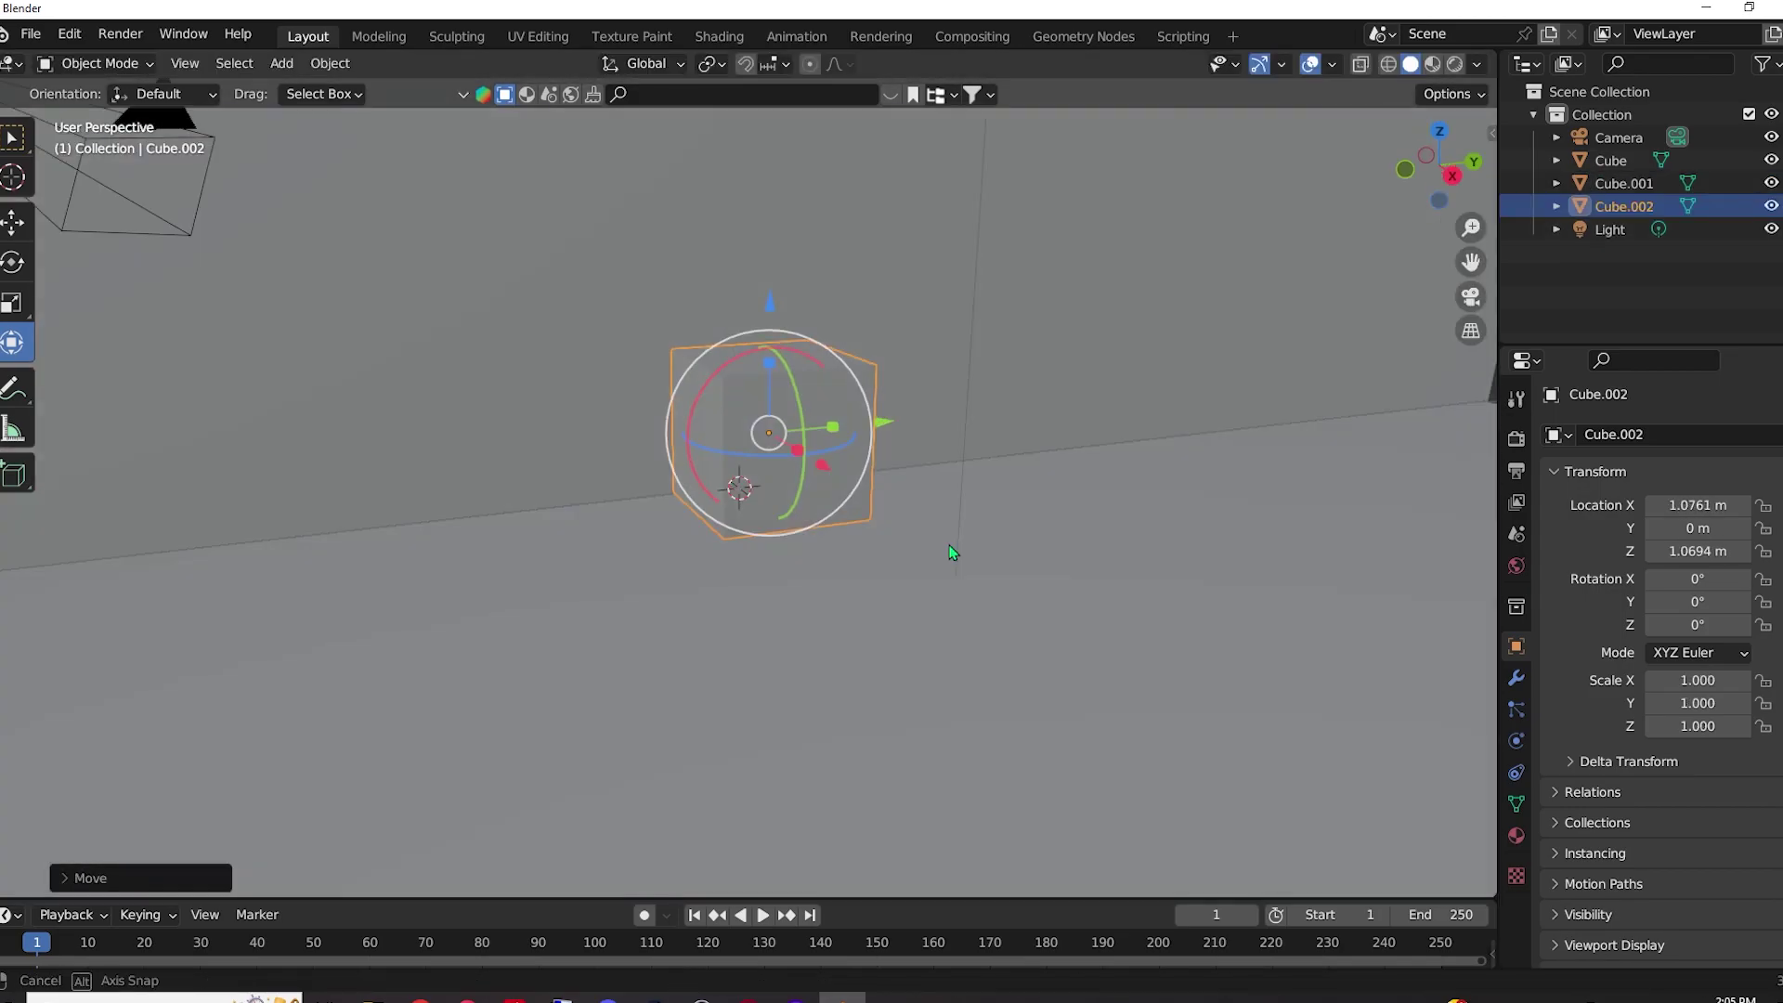
left_click_drag(840, 420, 804, 377)
left_click(893, 326)
mouse_move(893, 327)
middle_mouse_down()
mouse_move(862, 450)
mouse_move(765, 380)
middle_mouse_up()
left_click(871, 481)
Bevel the block's top edge in Edit Mode with a Custom stepped profile.
key("KP_1")
key("Tab")
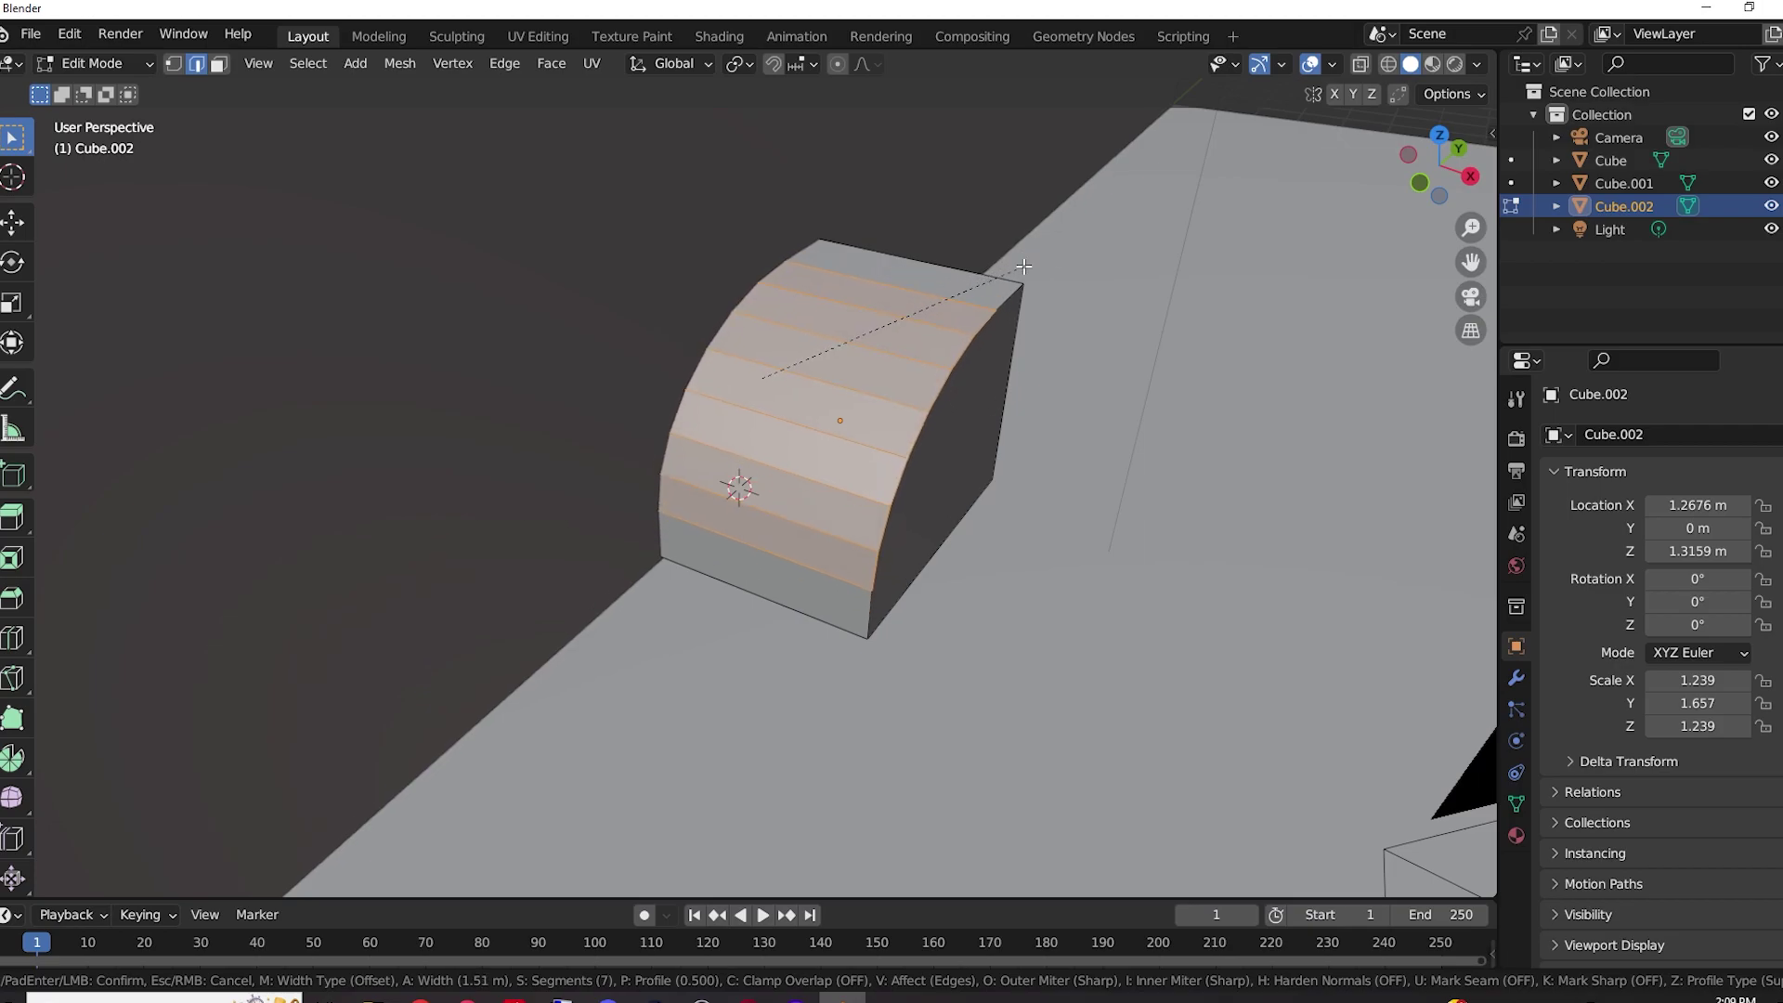
left_click(91, 878)
left_click(317, 872)
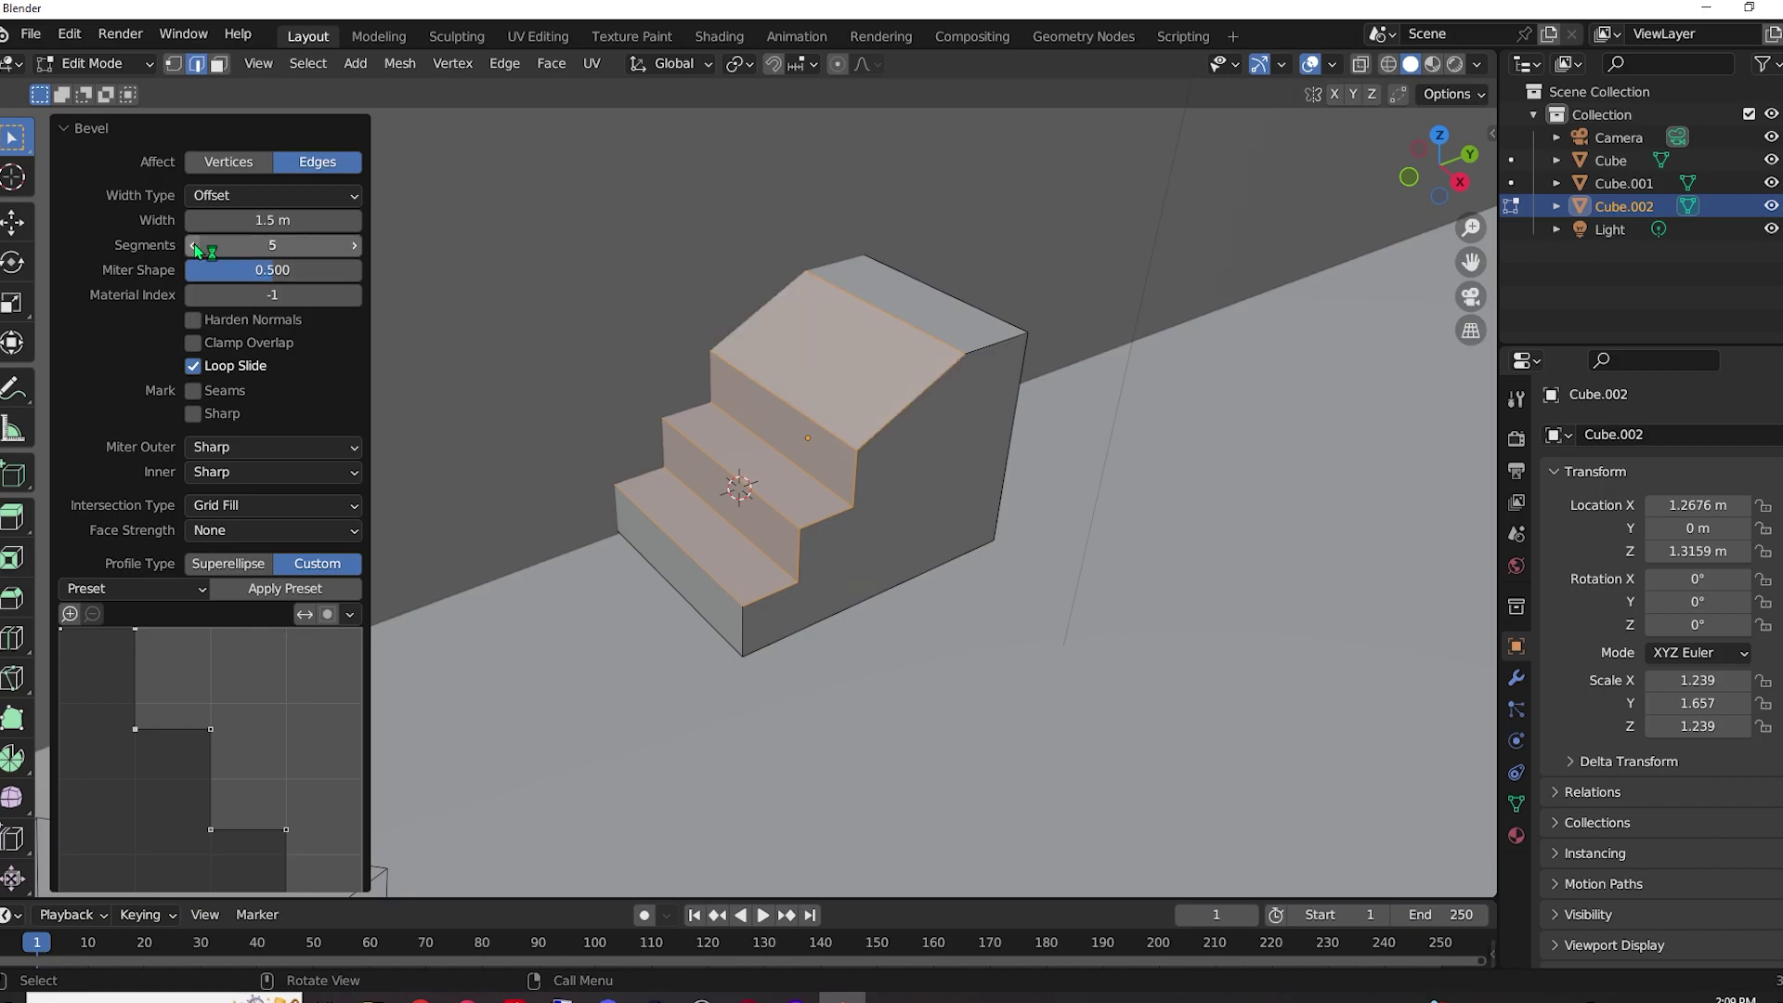
middle_click_drag(1026, 622, 1035, 613)
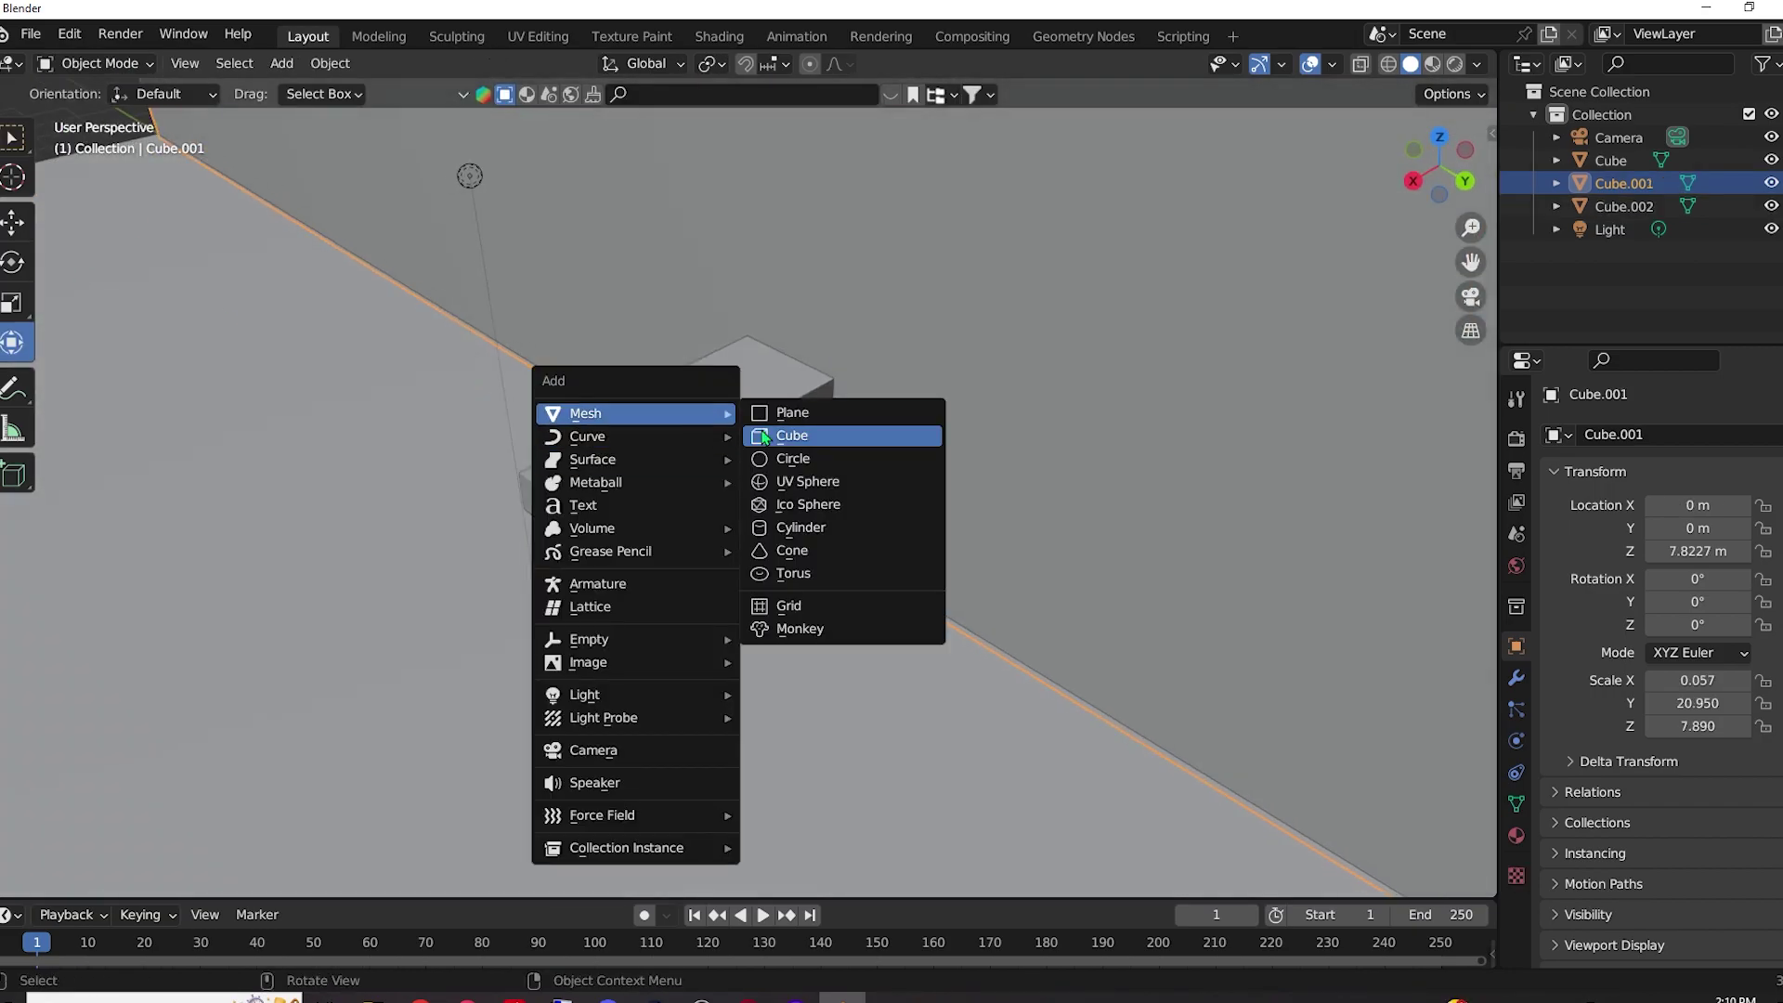
Add a thin upright box and lower it onto the top of the stair block.
left_click(763, 437)
left_click(645, 285)
middle_click_drag(646, 285, 985, 391)
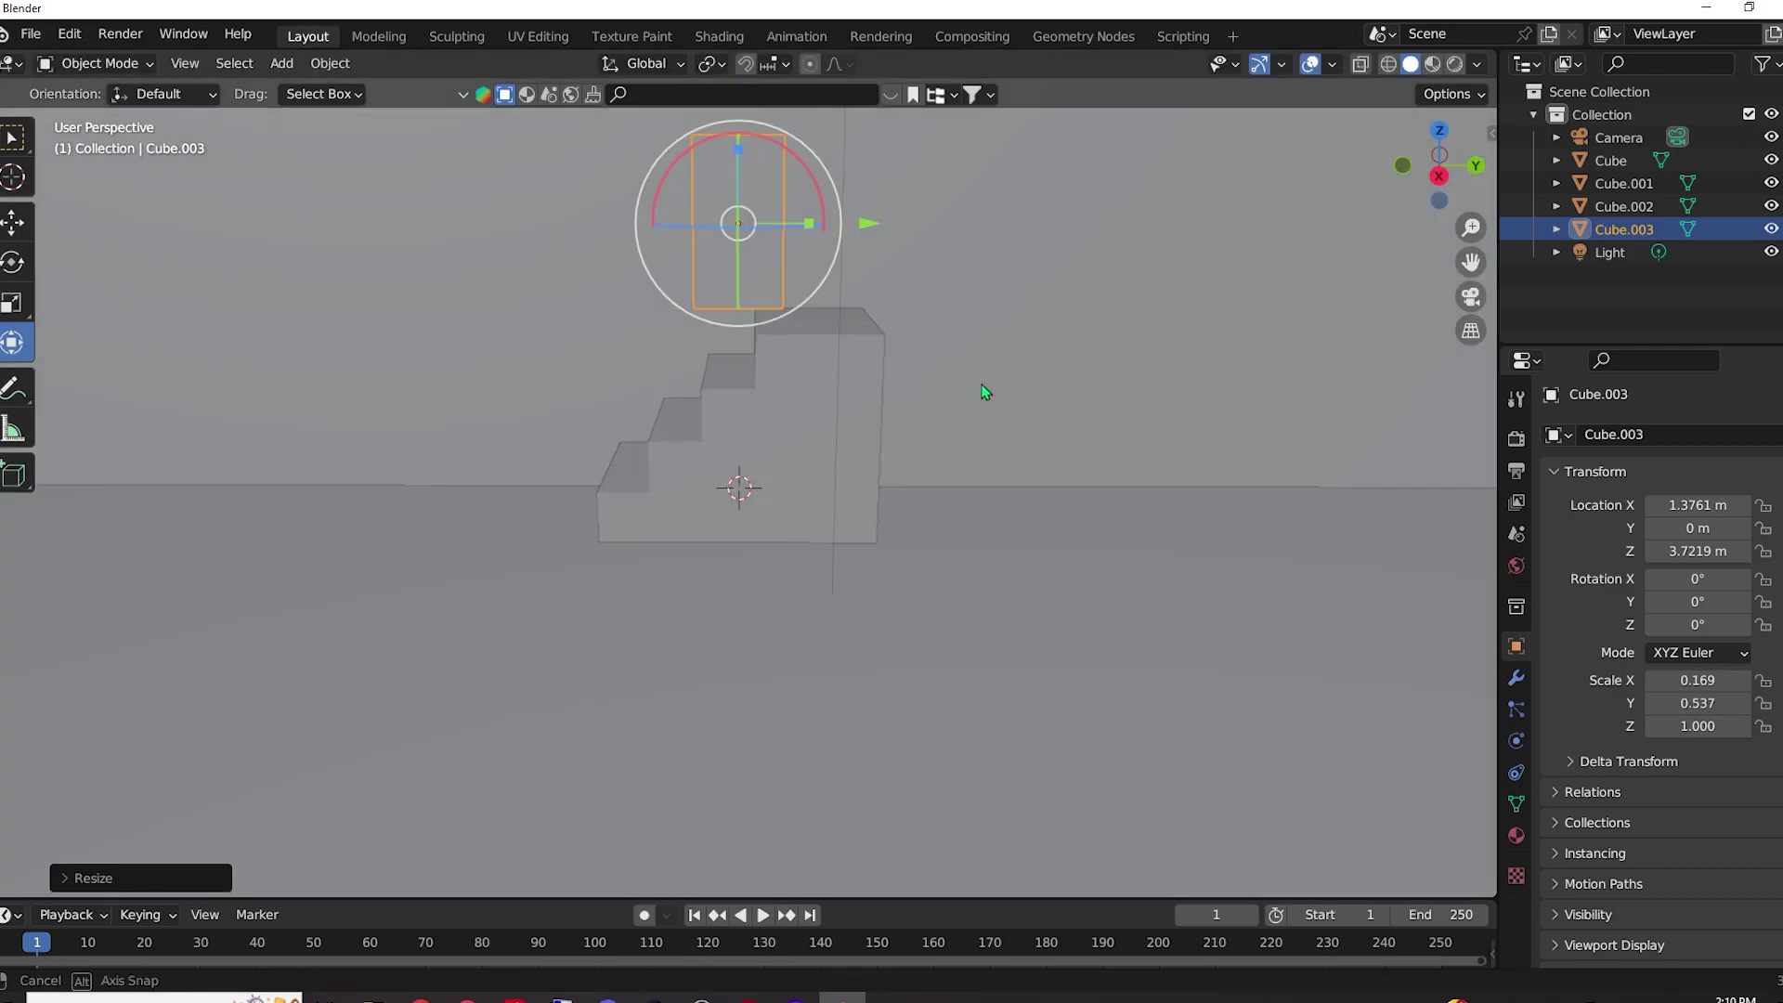
mouse_move(909, 307)
middle_mouse_down()
mouse_move(1177, 555)
mouse_move(1022, 336)
middle_mouse_up()
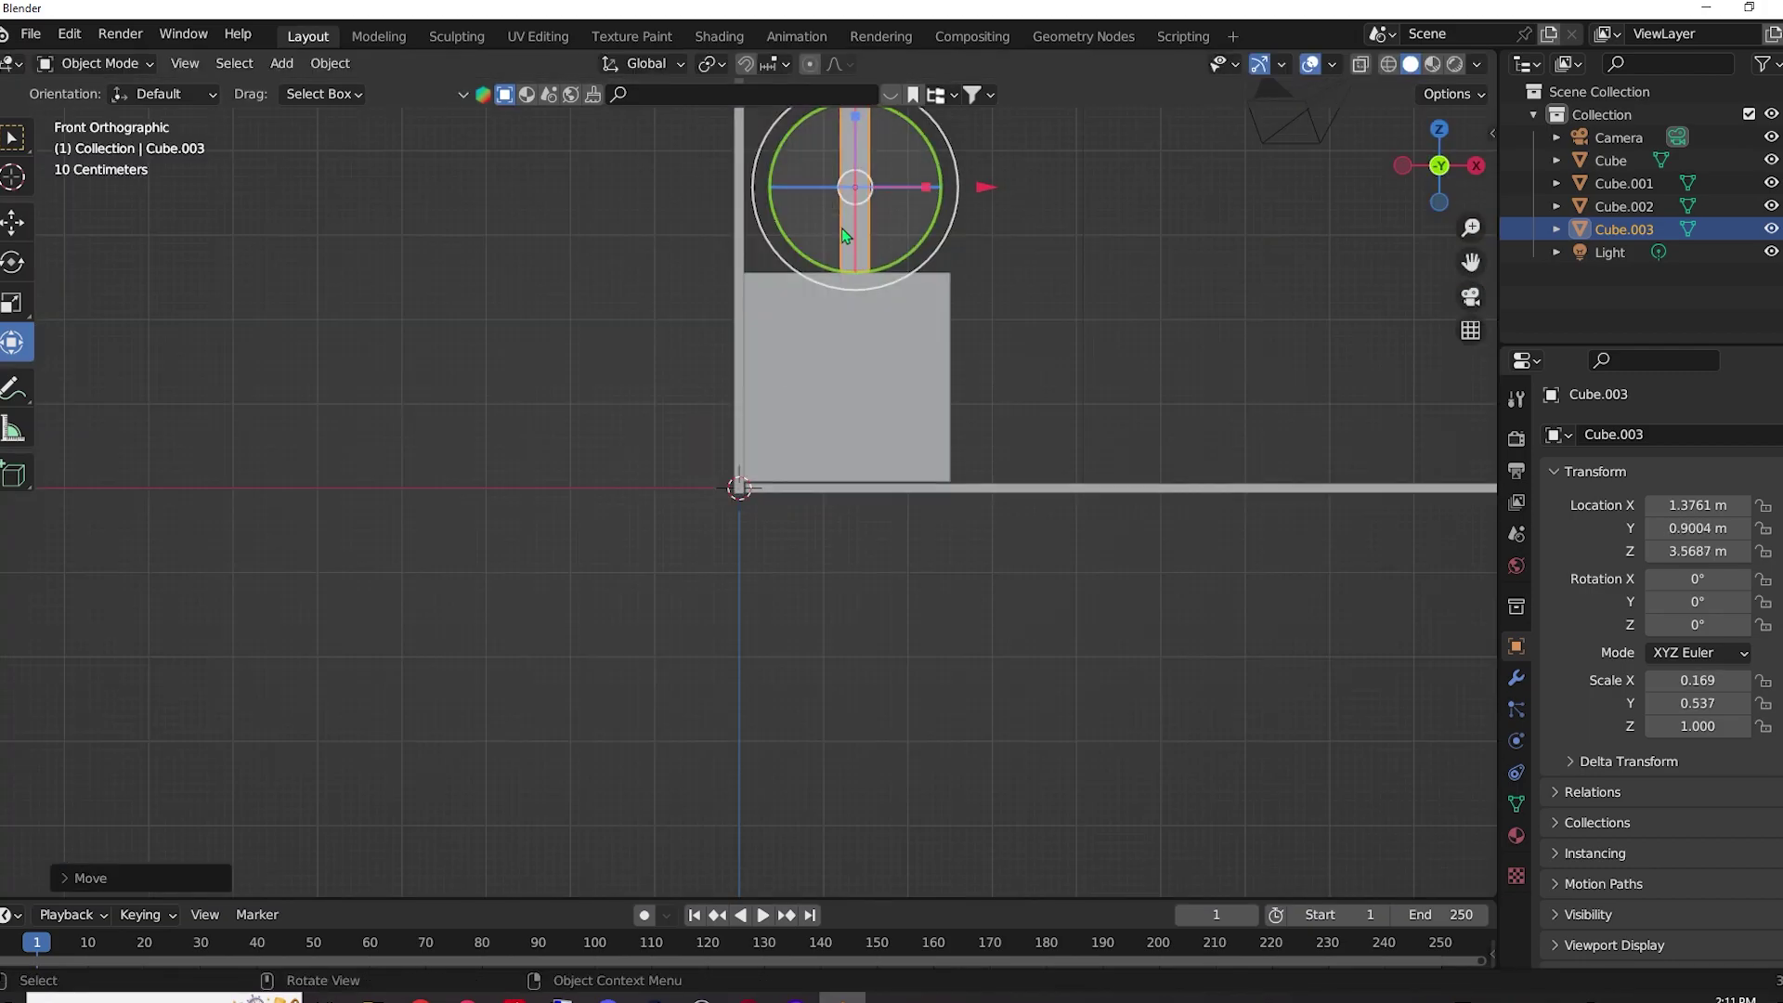
Position the box along X from the front ortho view.
key("grave")
left_click(713, 209)
key("grave")
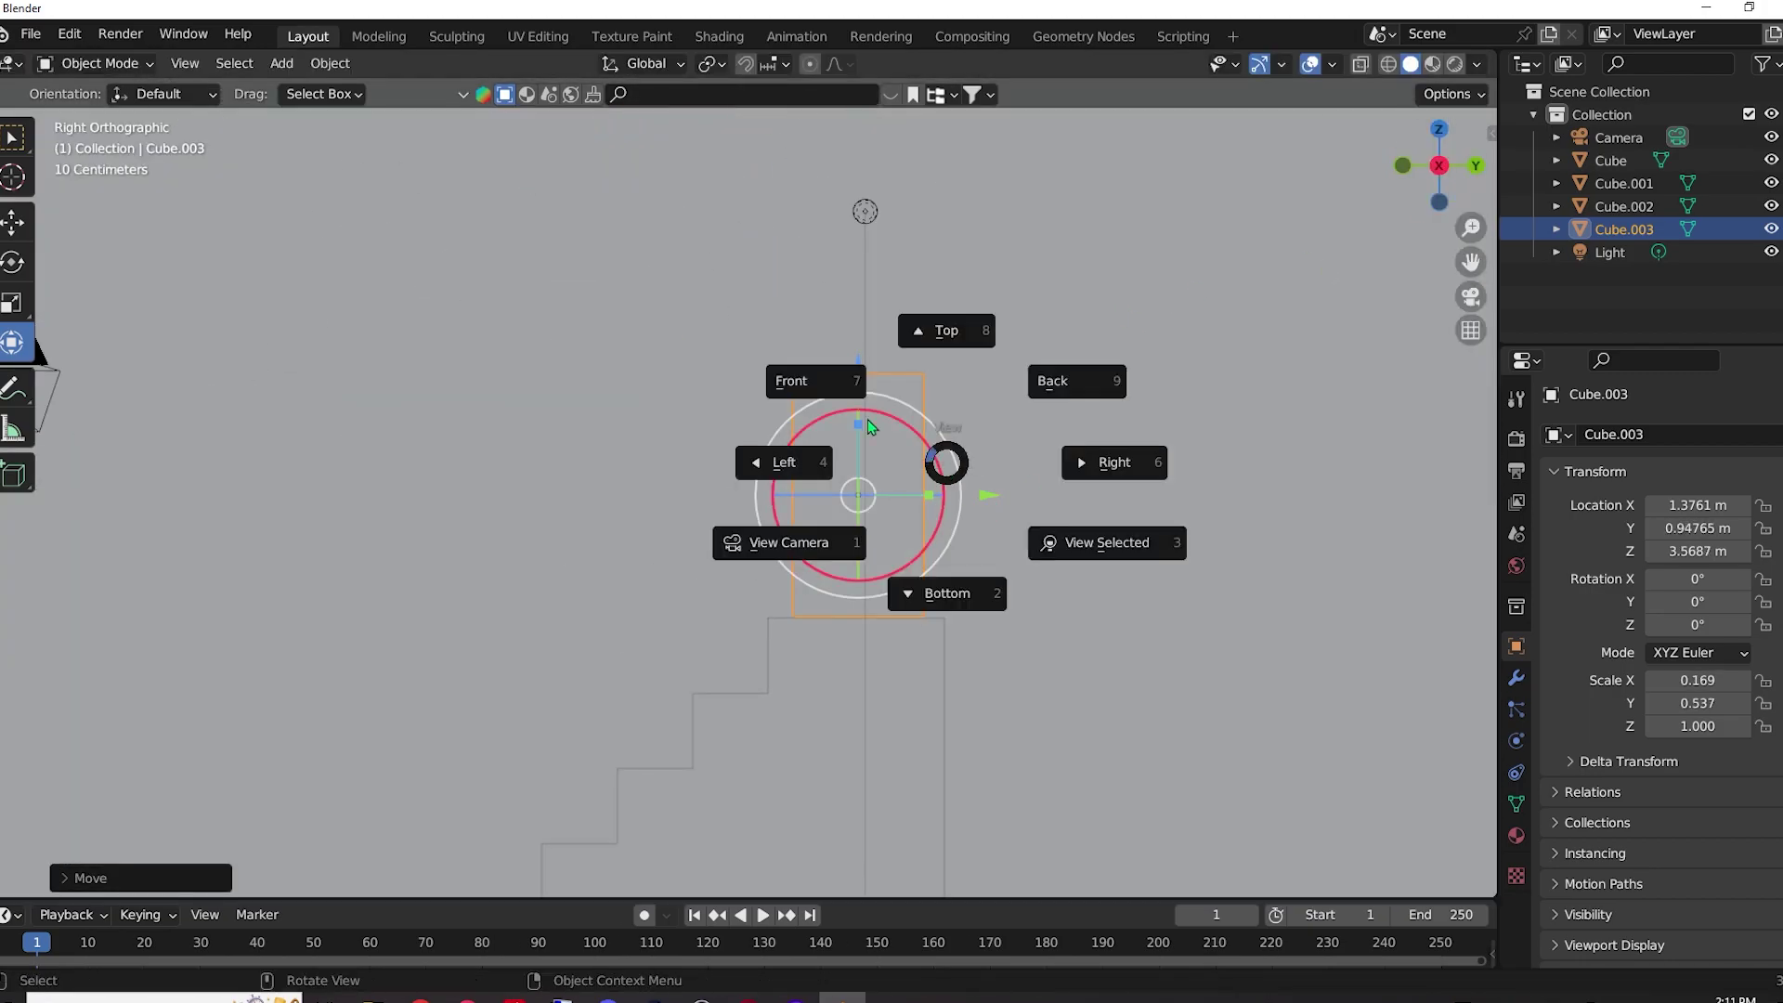
key("g")
key("x")
mouse_move(1160, 539)
middle_mouse_down()
mouse_move(1186, 649)
mouse_move(1490, 279)
middle_mouse_up()
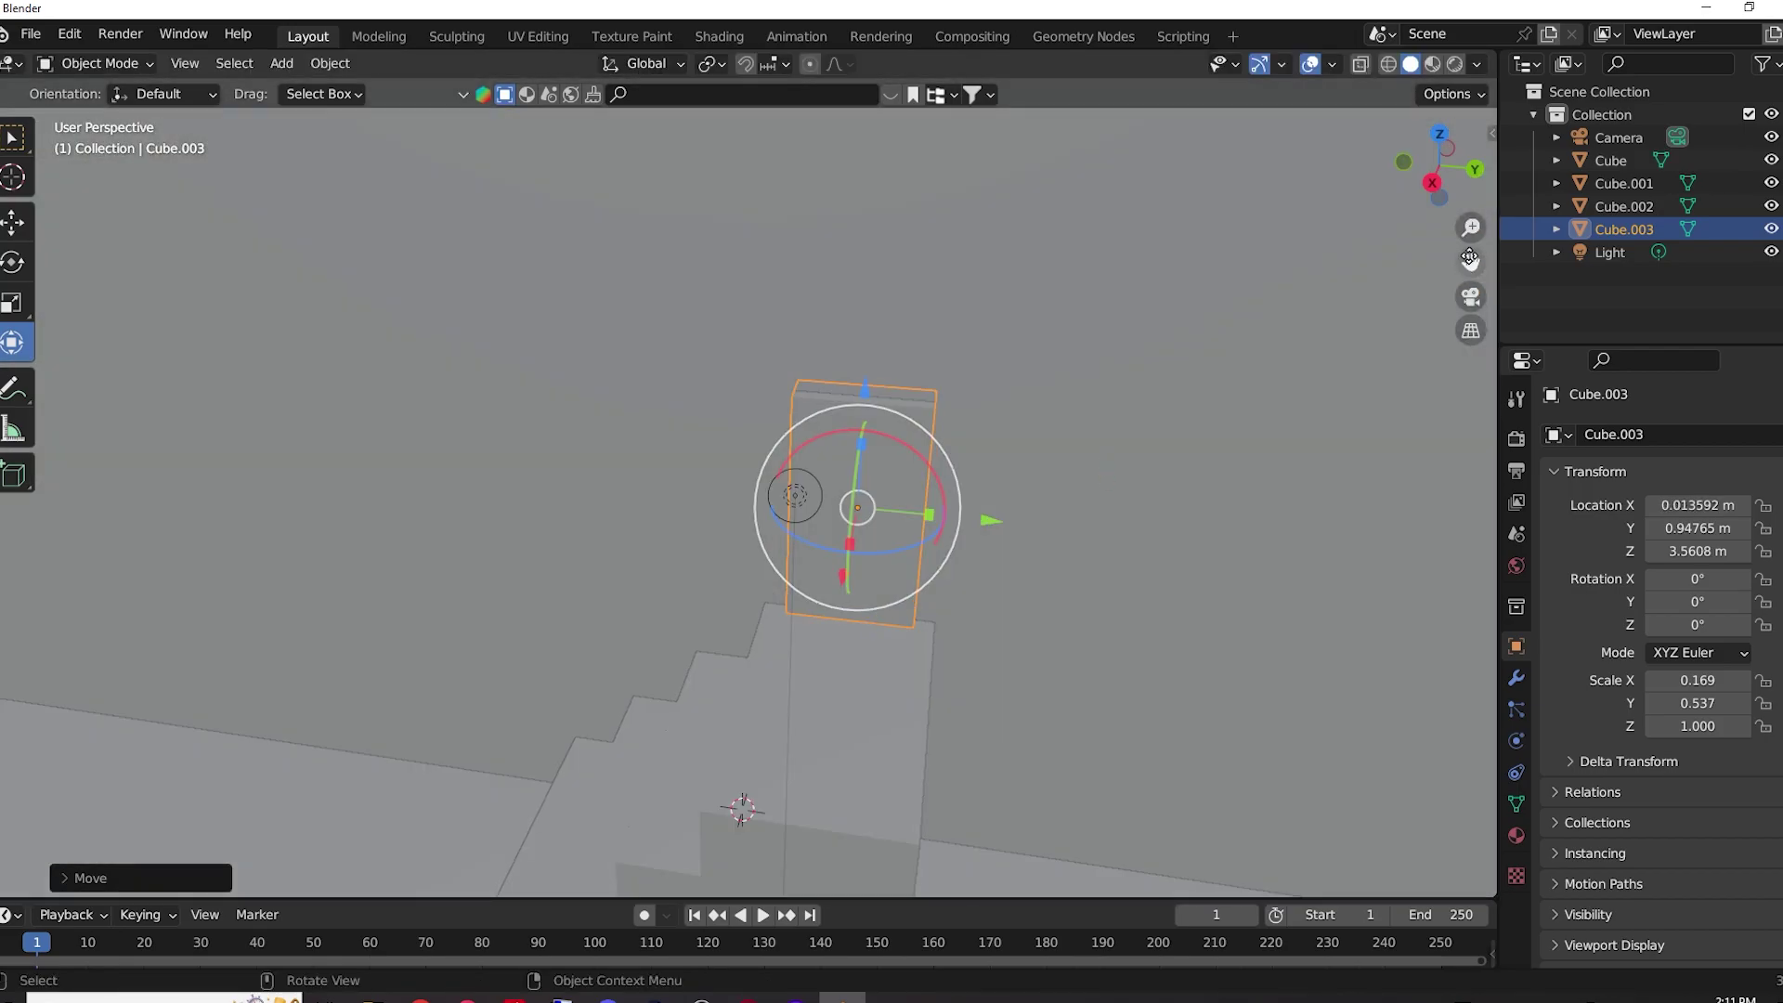
key("n")
left_click(1484, 299)
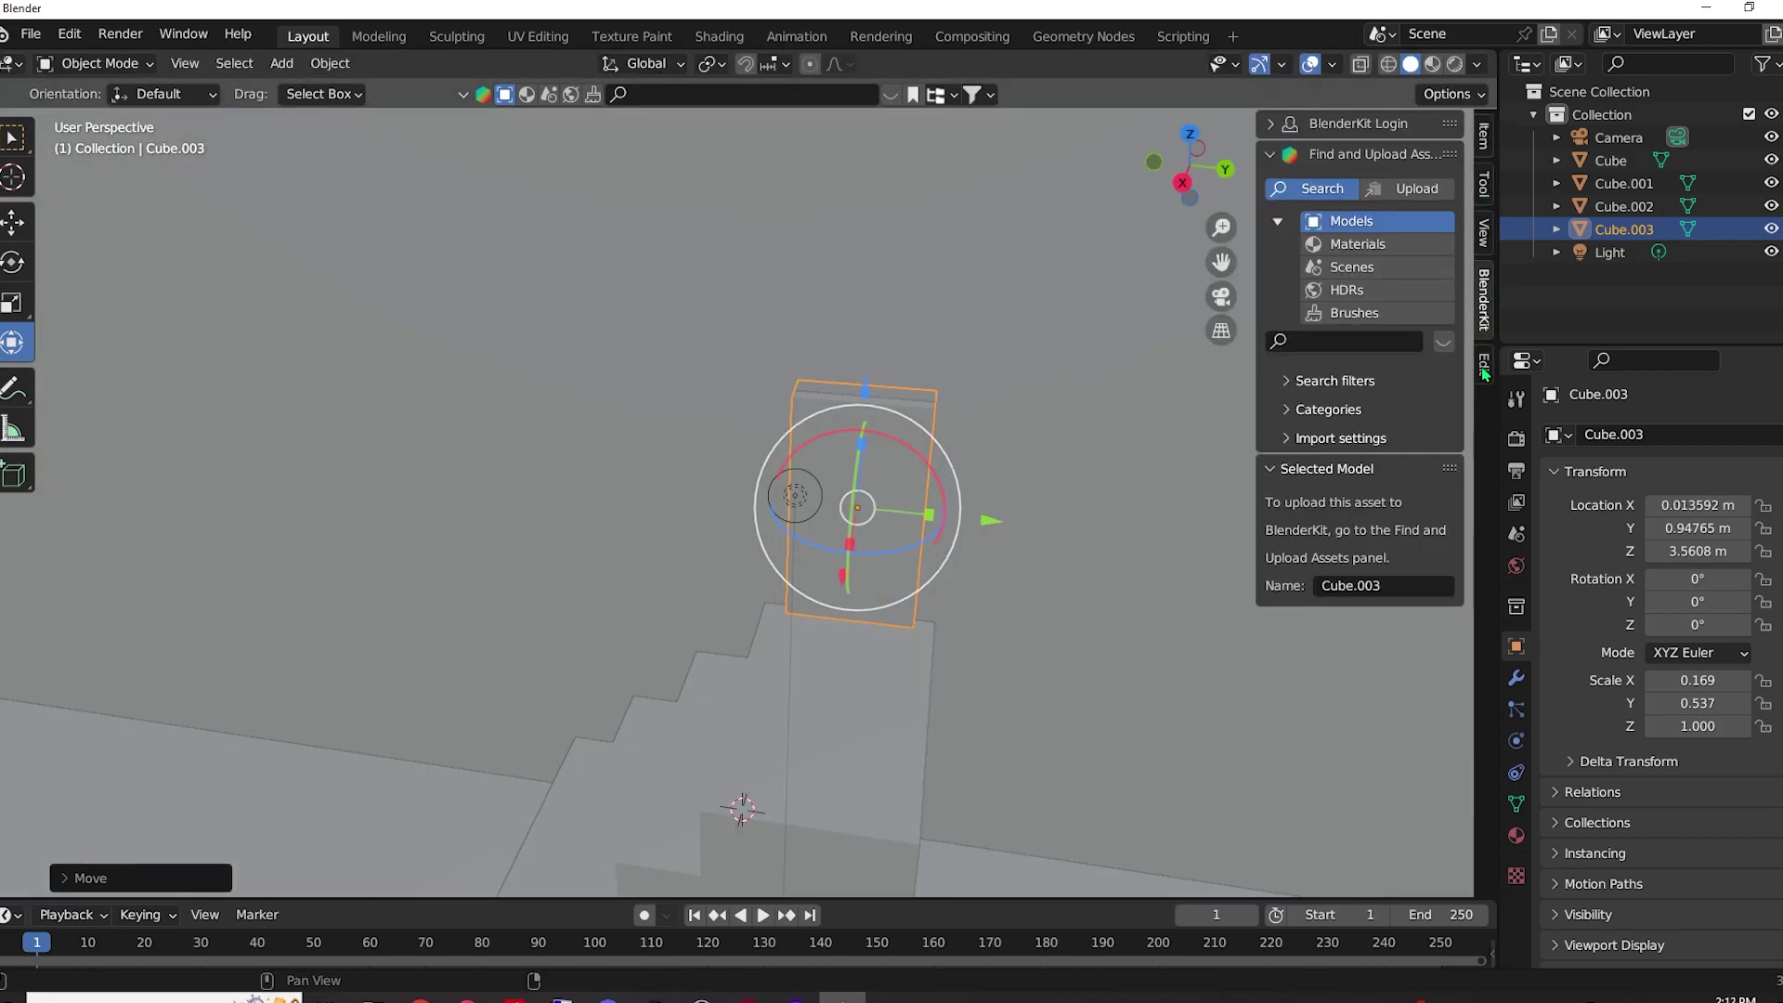
scroll(816, 529, "down", 5)
Move the wall vertically so the Door MF model fits atop the stairs.
left_click(771, 506)
key("g")
key("z")
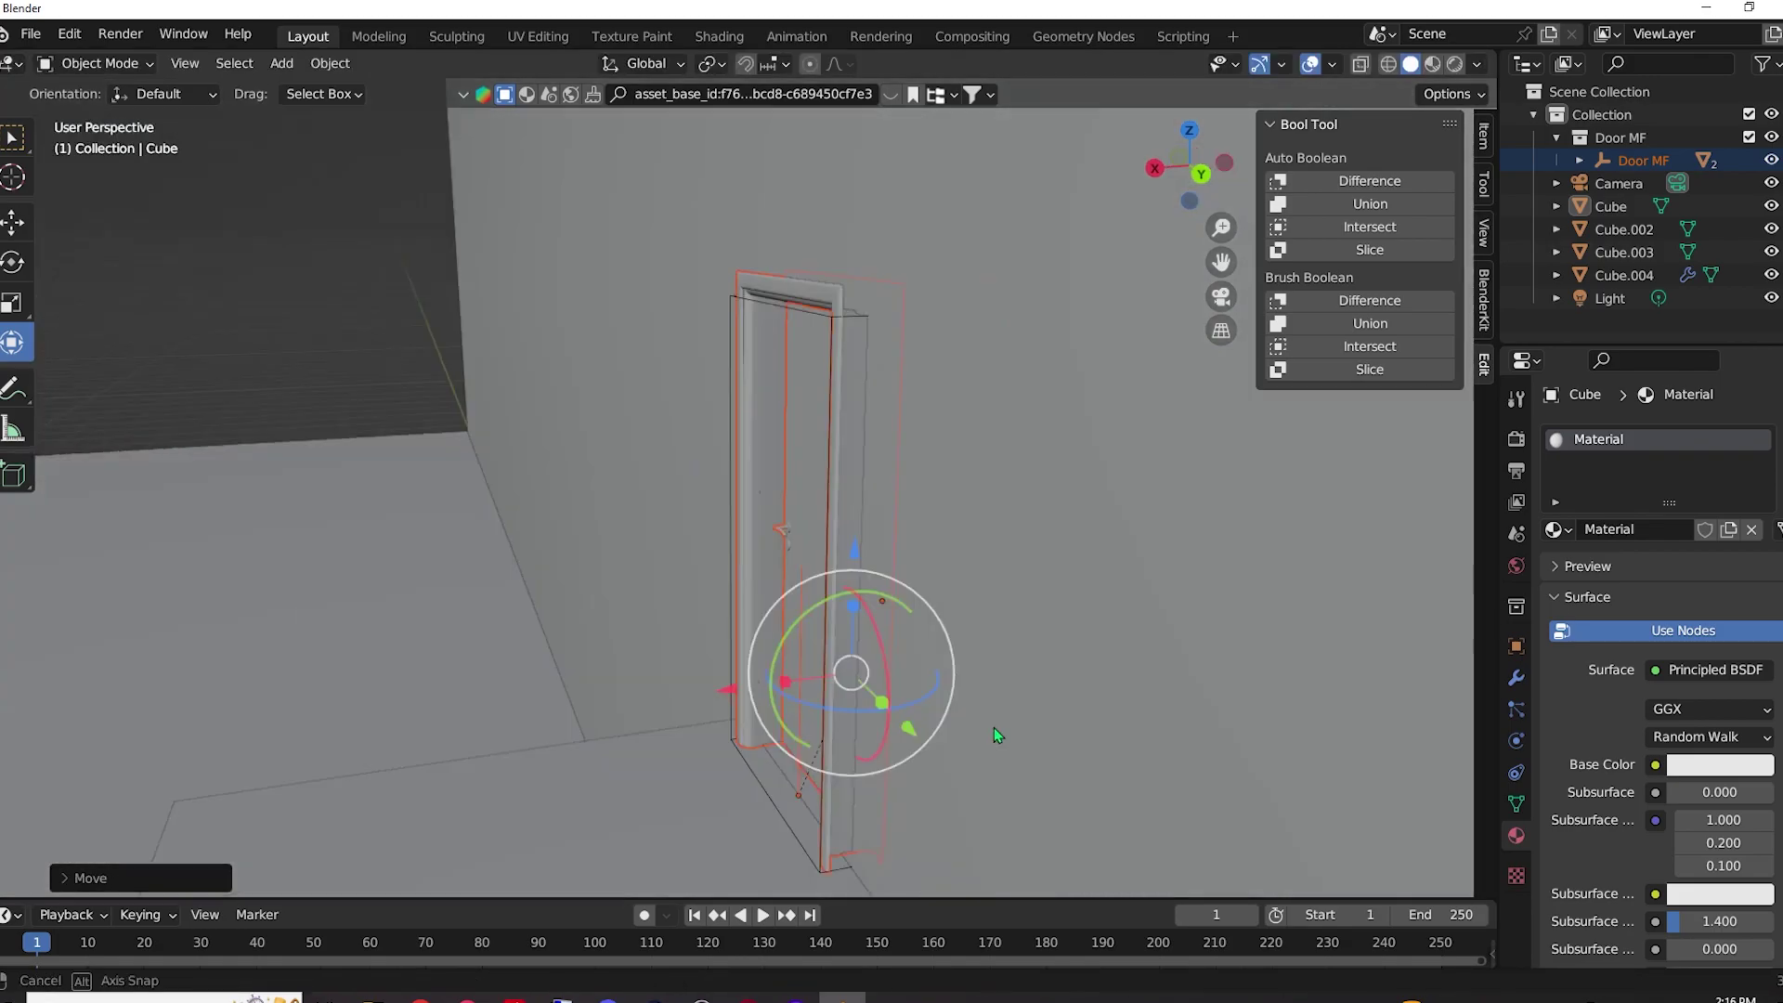
middle_click_drag(993, 728, 700, 732)
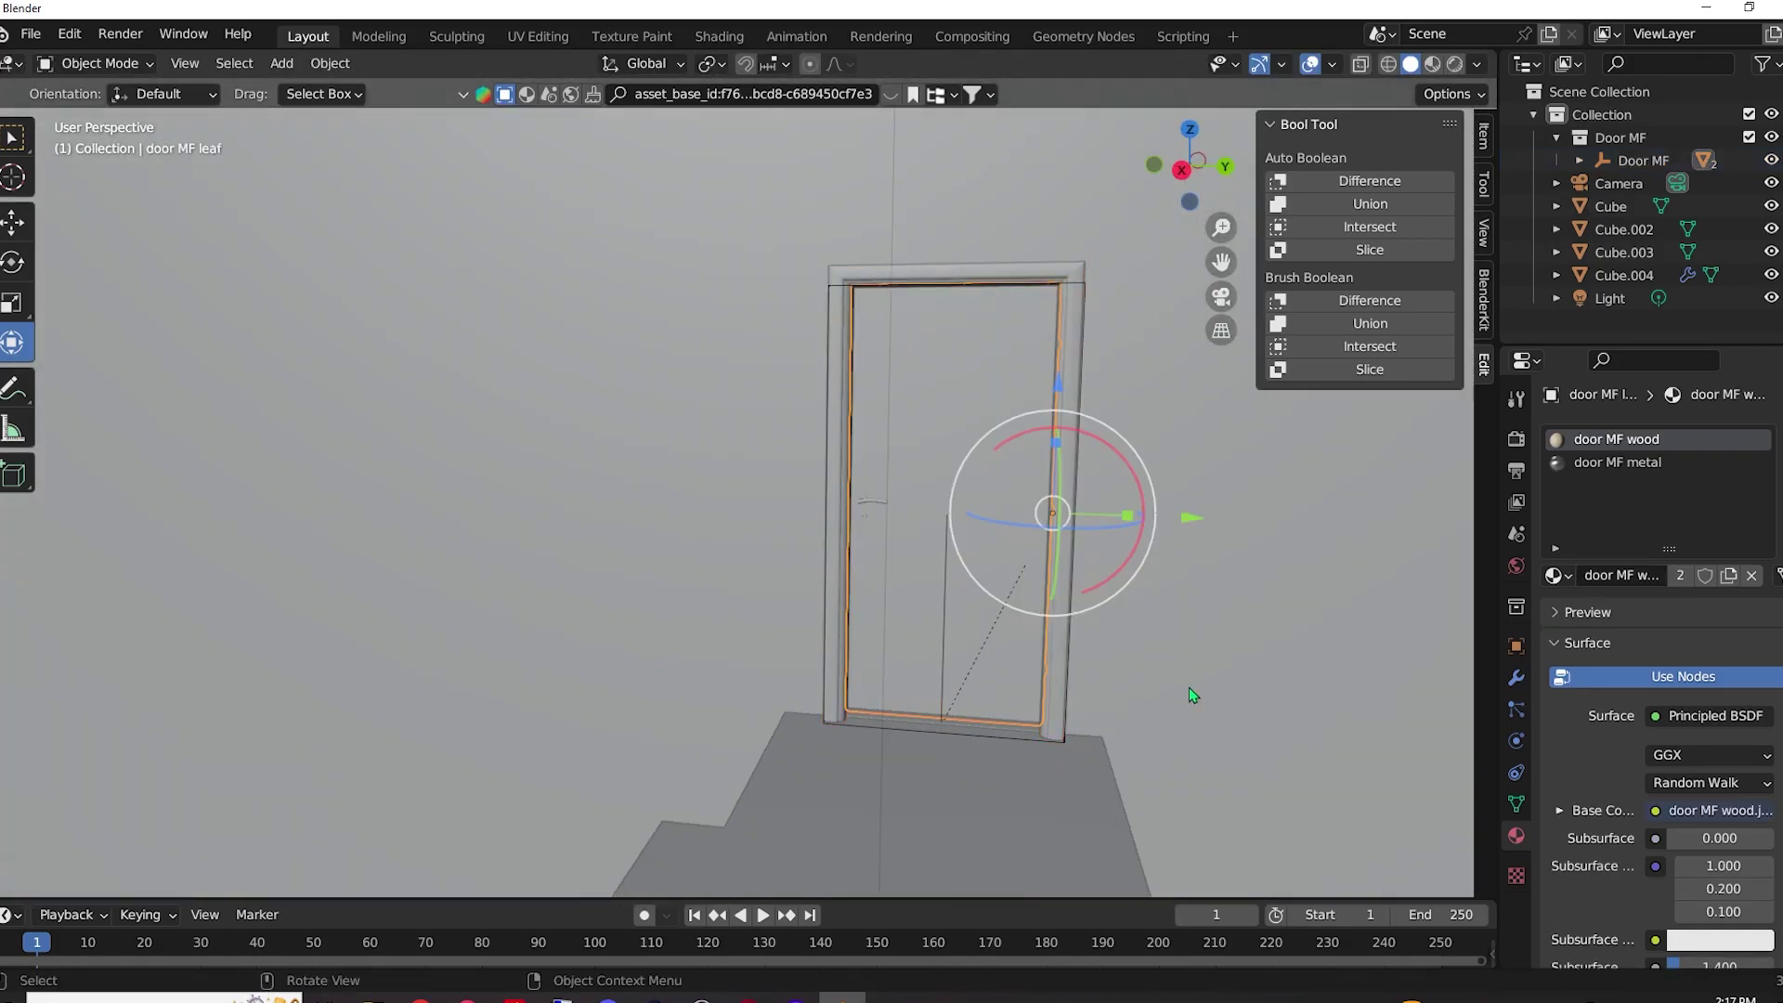
scroll(958, 727, "down", 5)
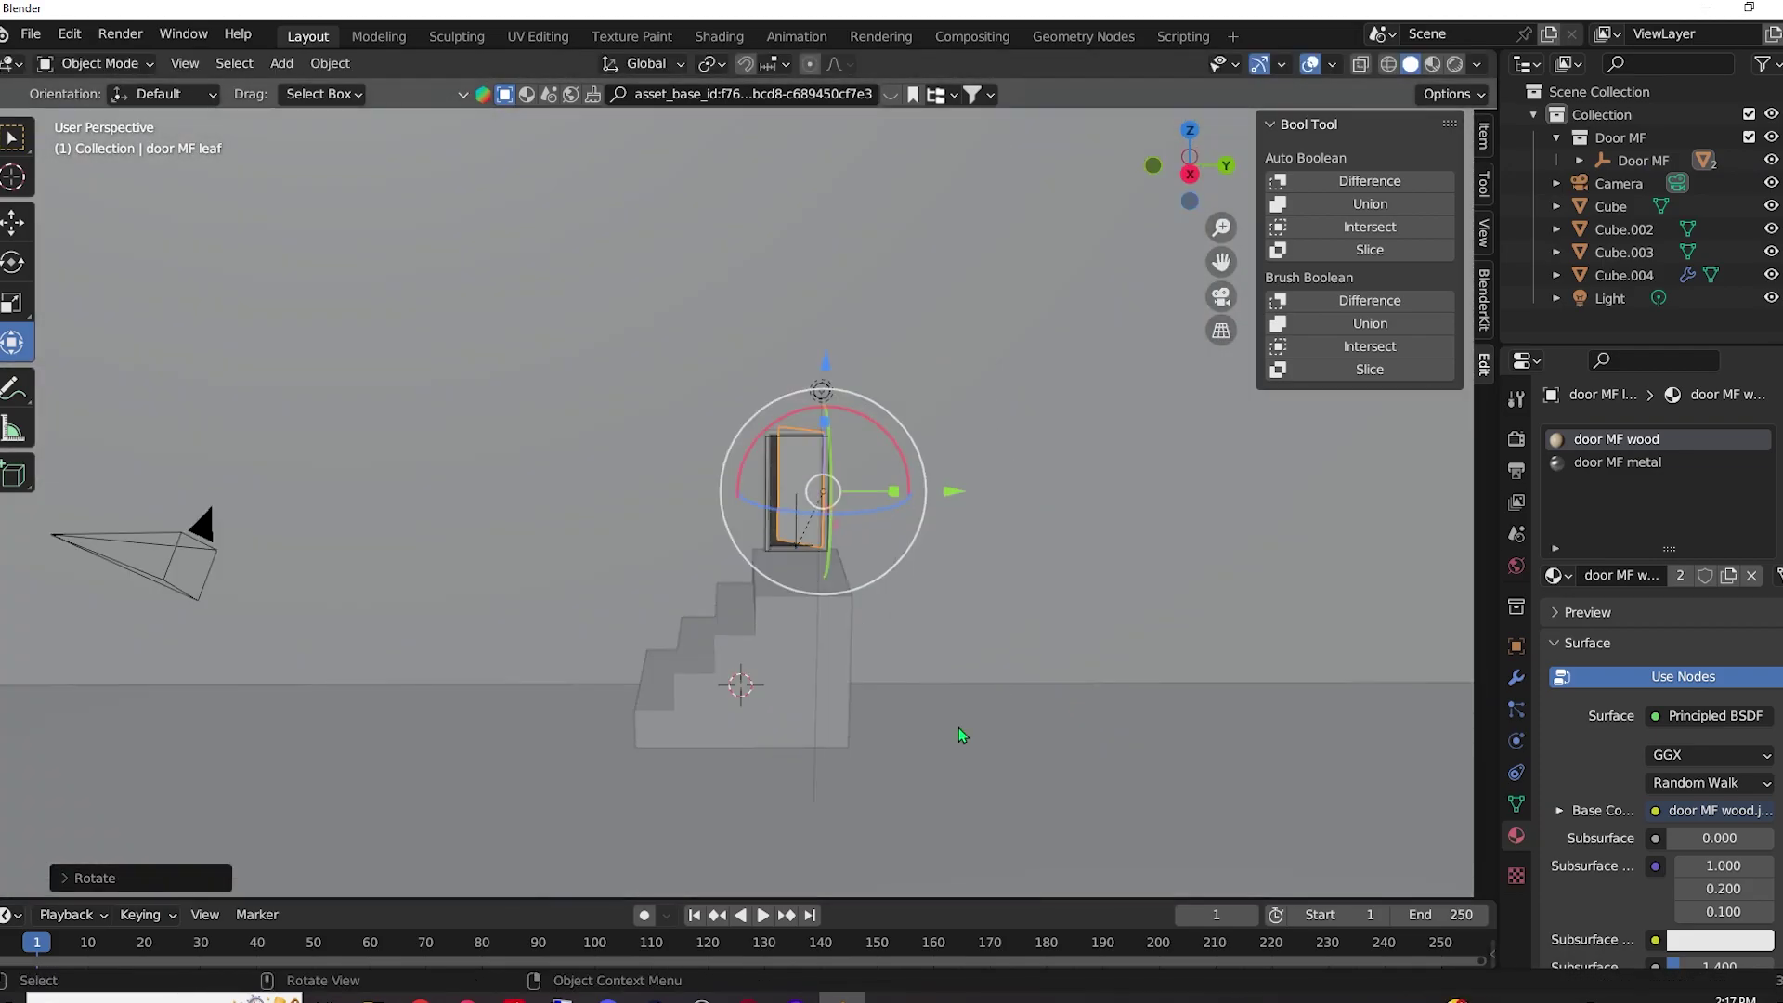
left_click(874, 691)
mouse_move(875, 691)
middle_mouse_down()
mouse_move(740, 620)
mouse_move(1035, 468)
middle_mouse_up()
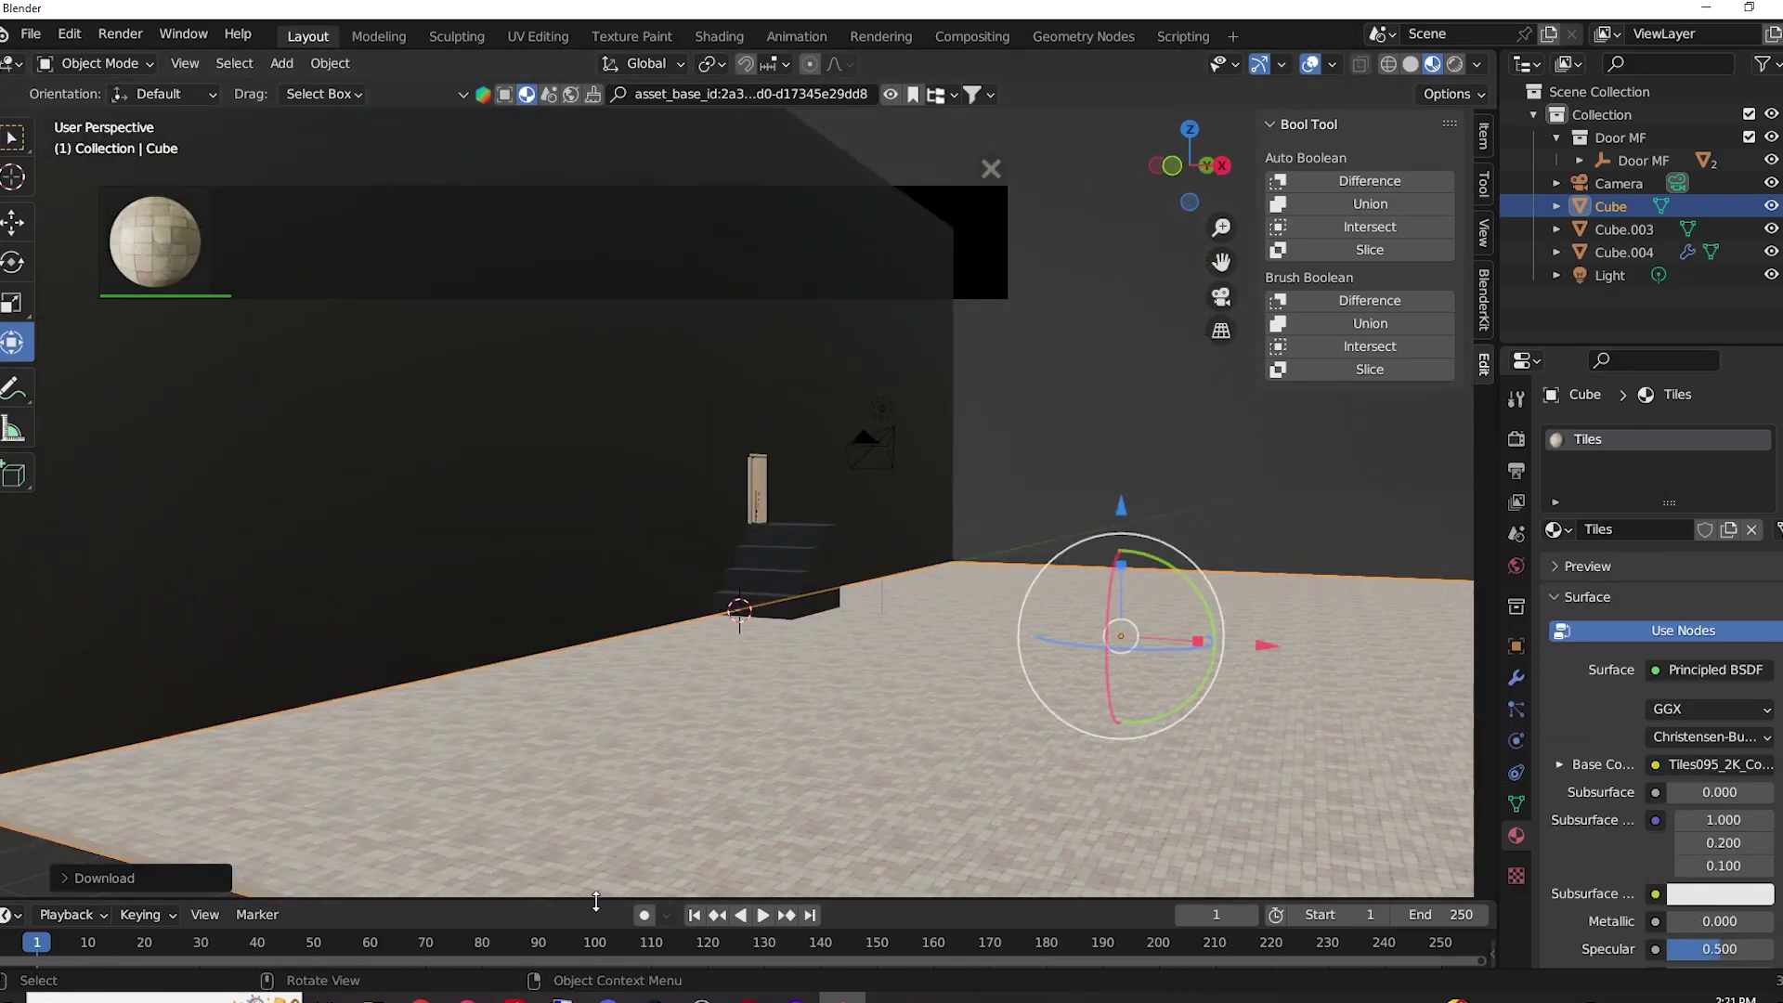
Turn the bottom area into an enlarged Shader Editor for the floor and wall materials.
left_click_drag(596, 900, 596, 558)
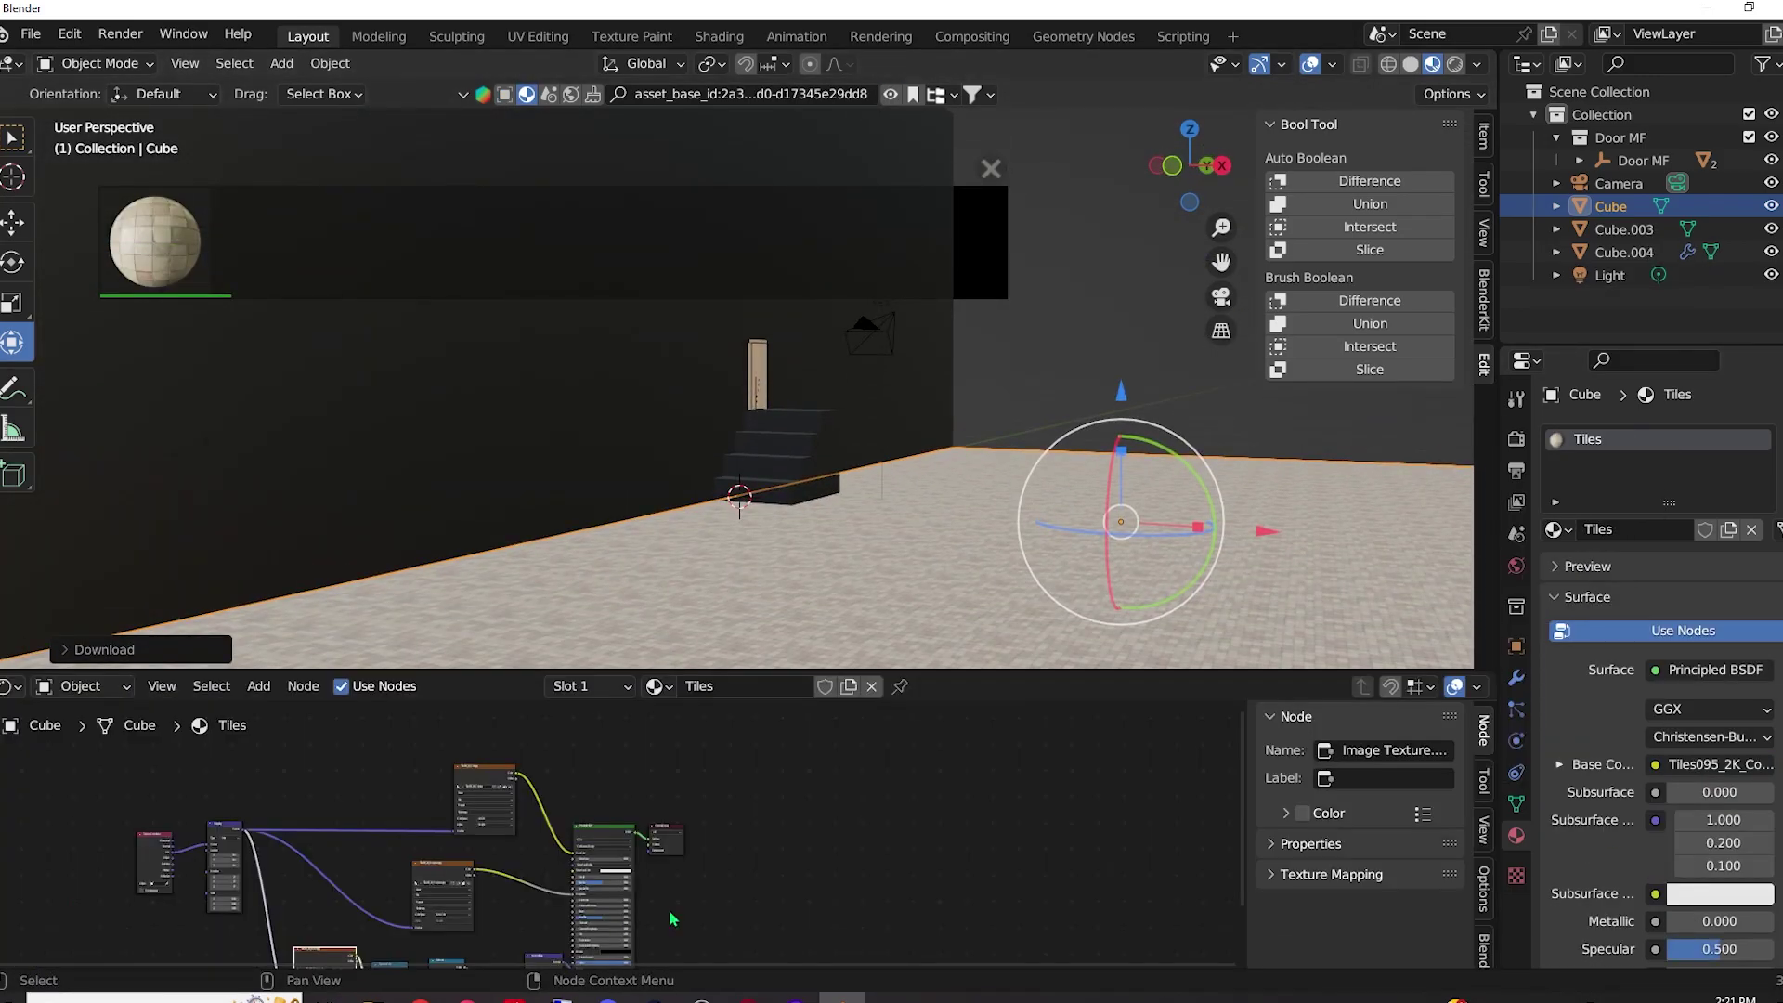
middle_click_drag(650, 372, 557, 278)
scroll(817, 800, "up", 5)
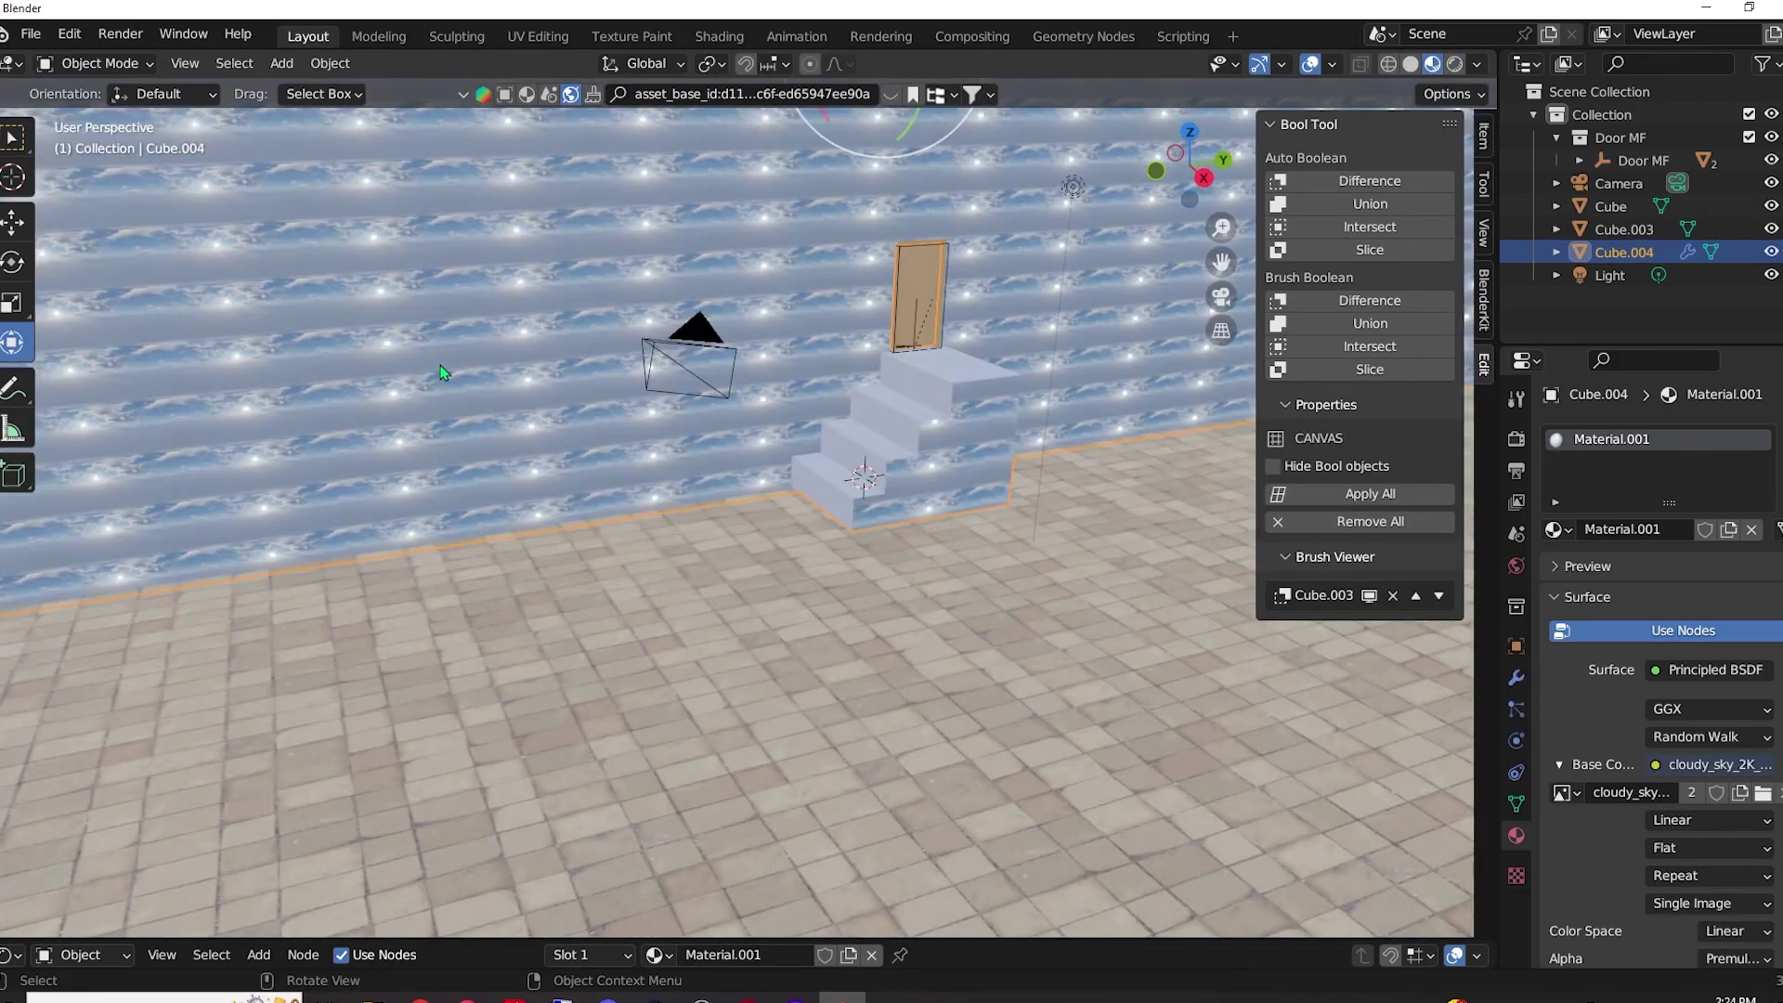
Set the sky texture's Mapping scale to 0.01 and 5 and shift it along Y.
left_click_drag(372, 940, 318, 462)
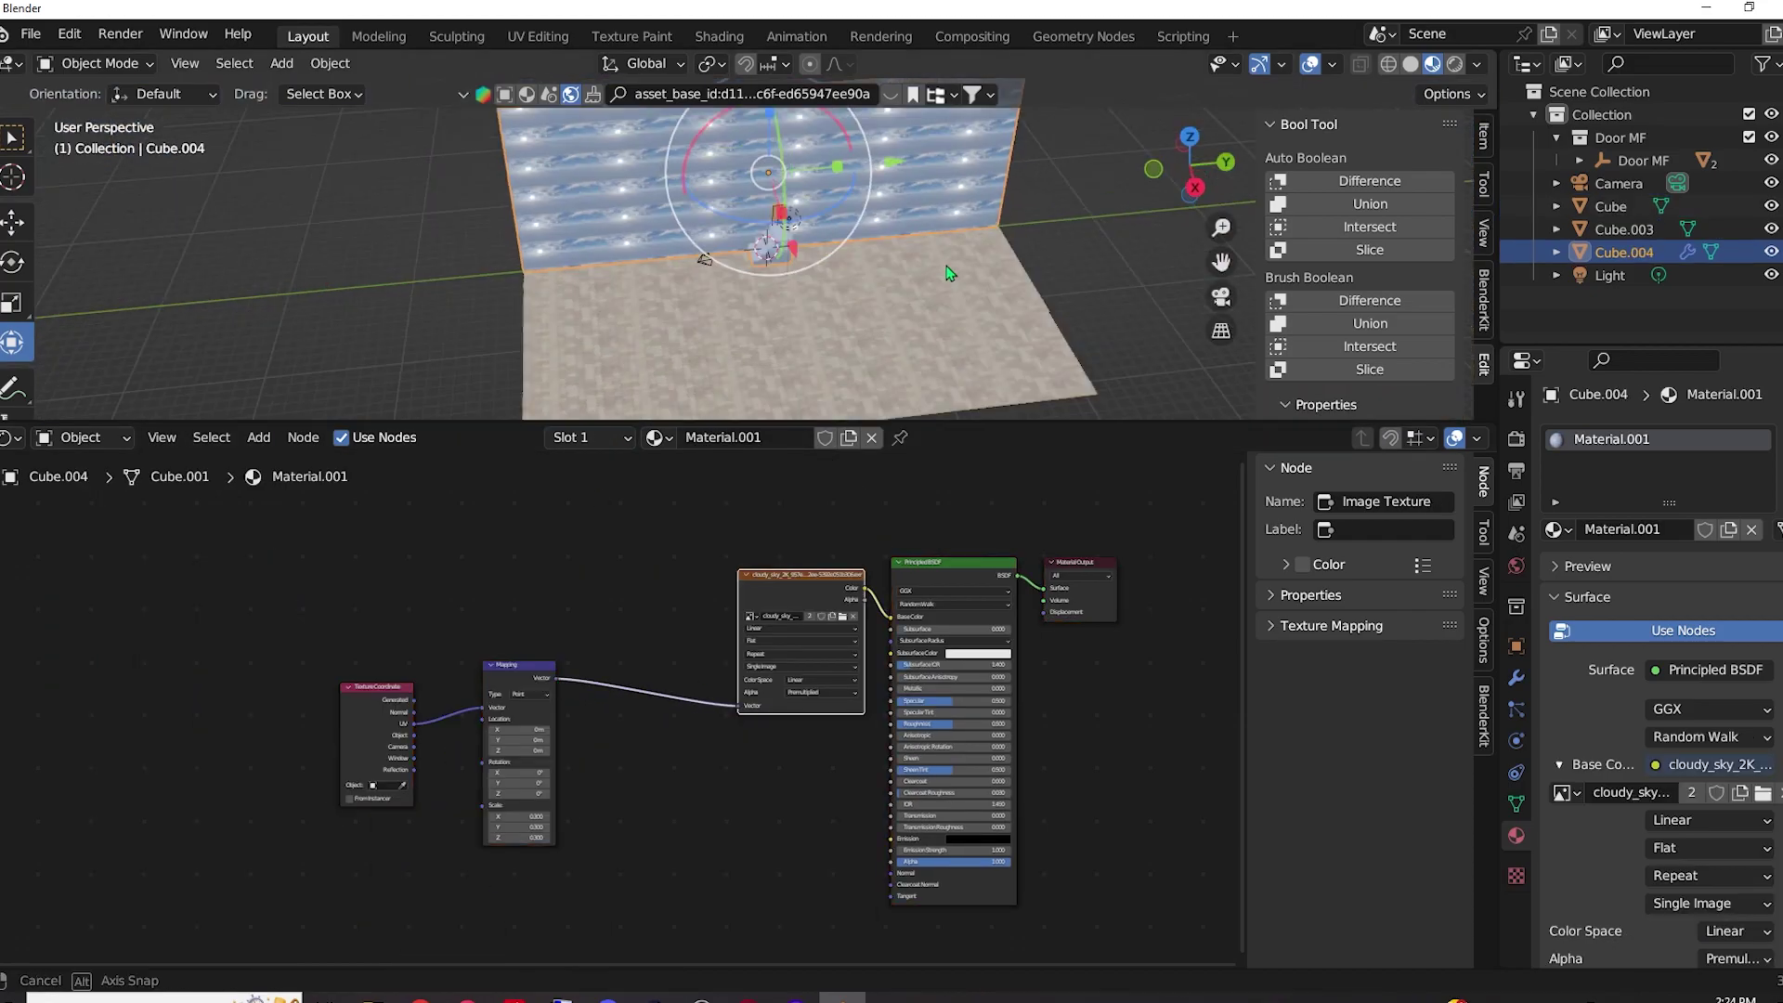
type("0.01")
key("Return")
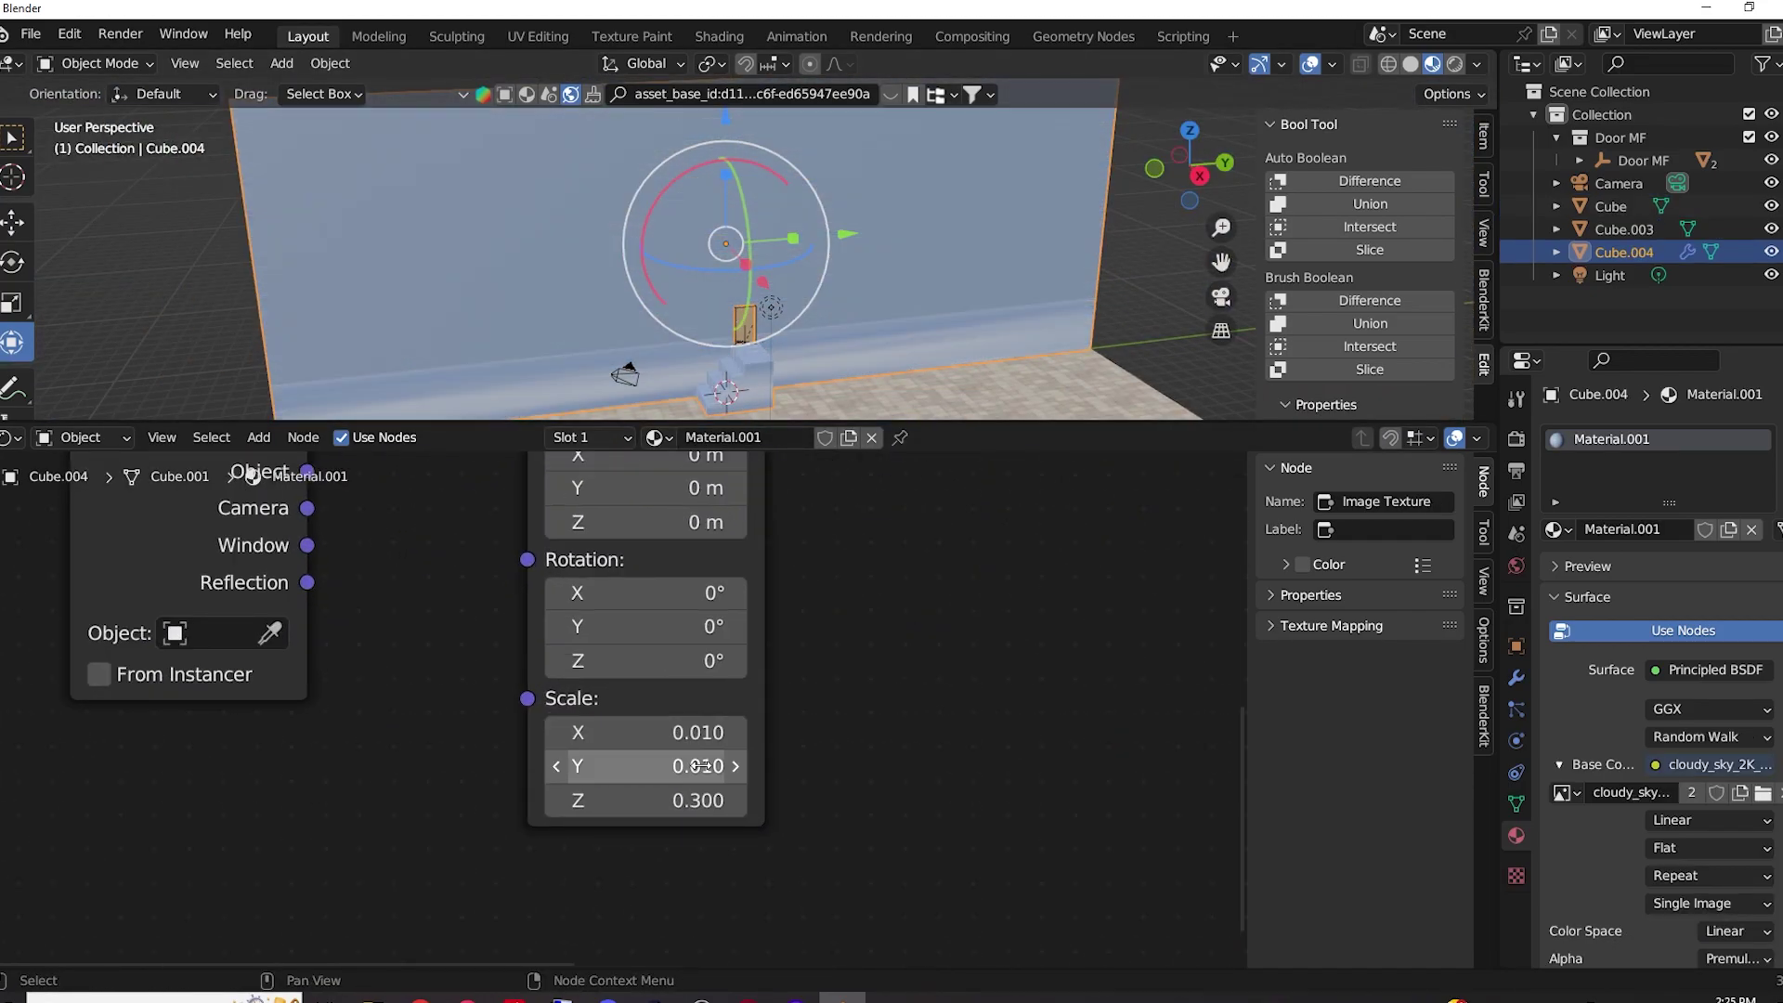
type("5")
key("Return")
left_click_drag(670, 488, 725, 488)
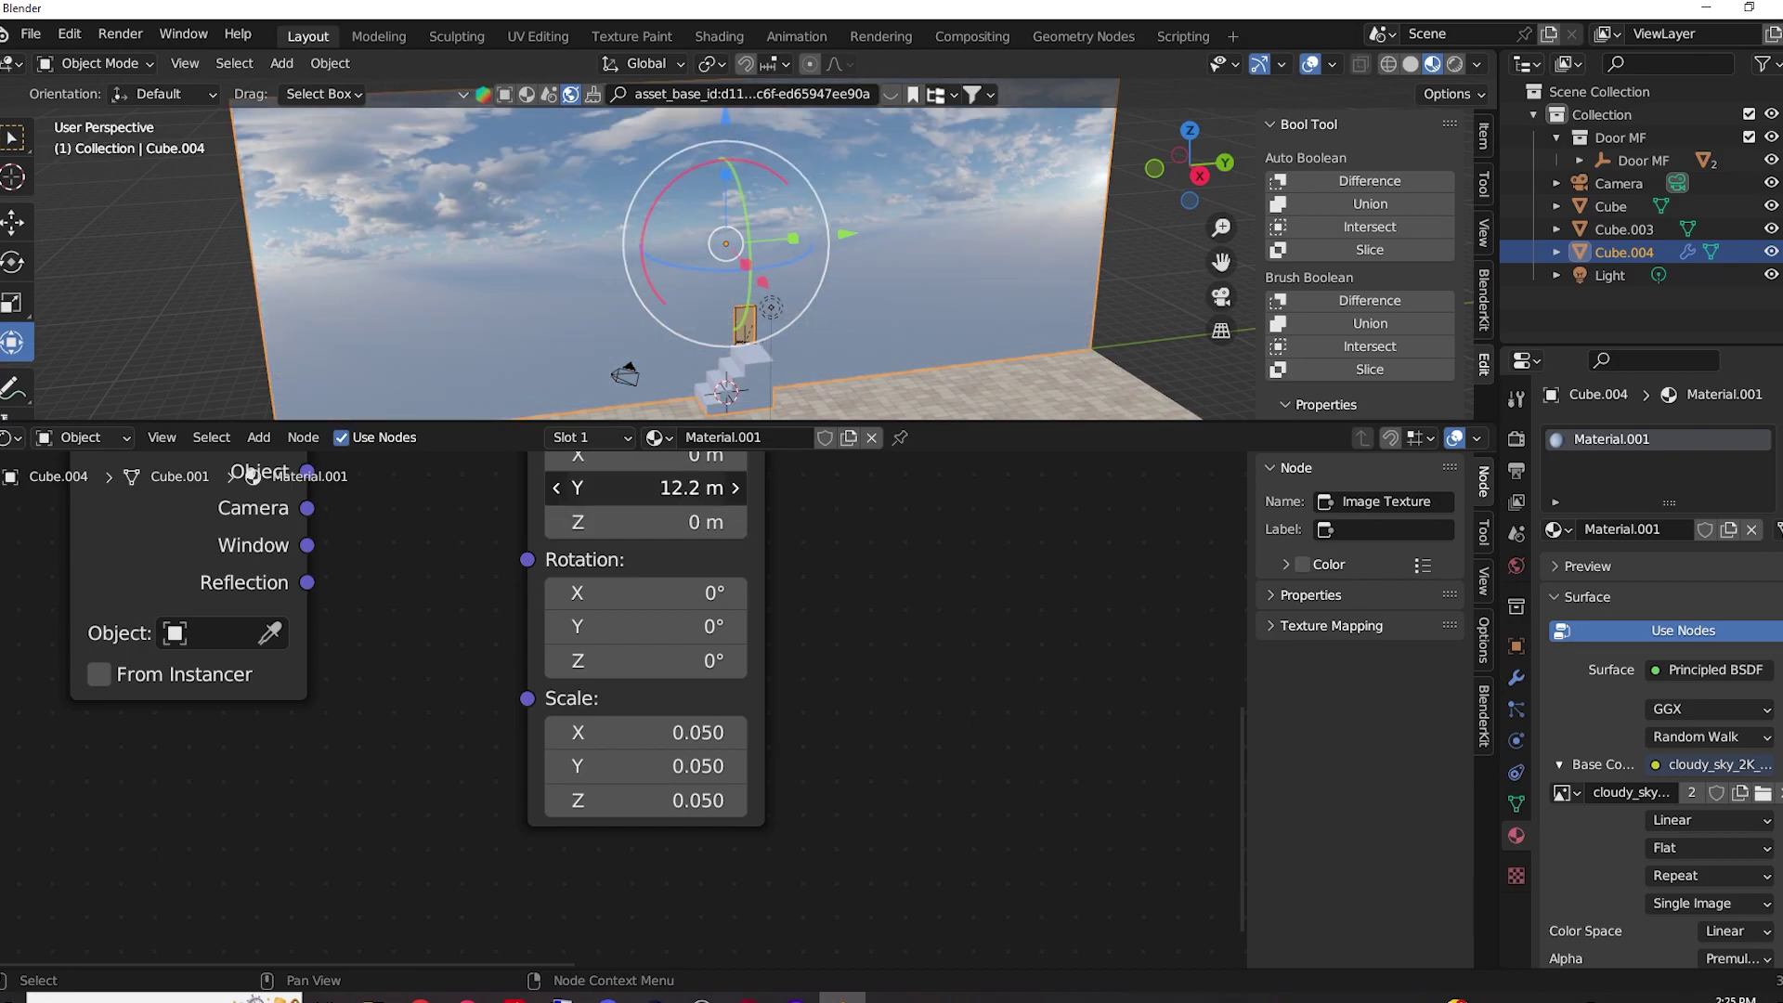
Set the stair texture's Mapping X and Y scale to 0.02 and adjust its rotation.
key("Return")
left_click_drag(650, 733, 650, 766)
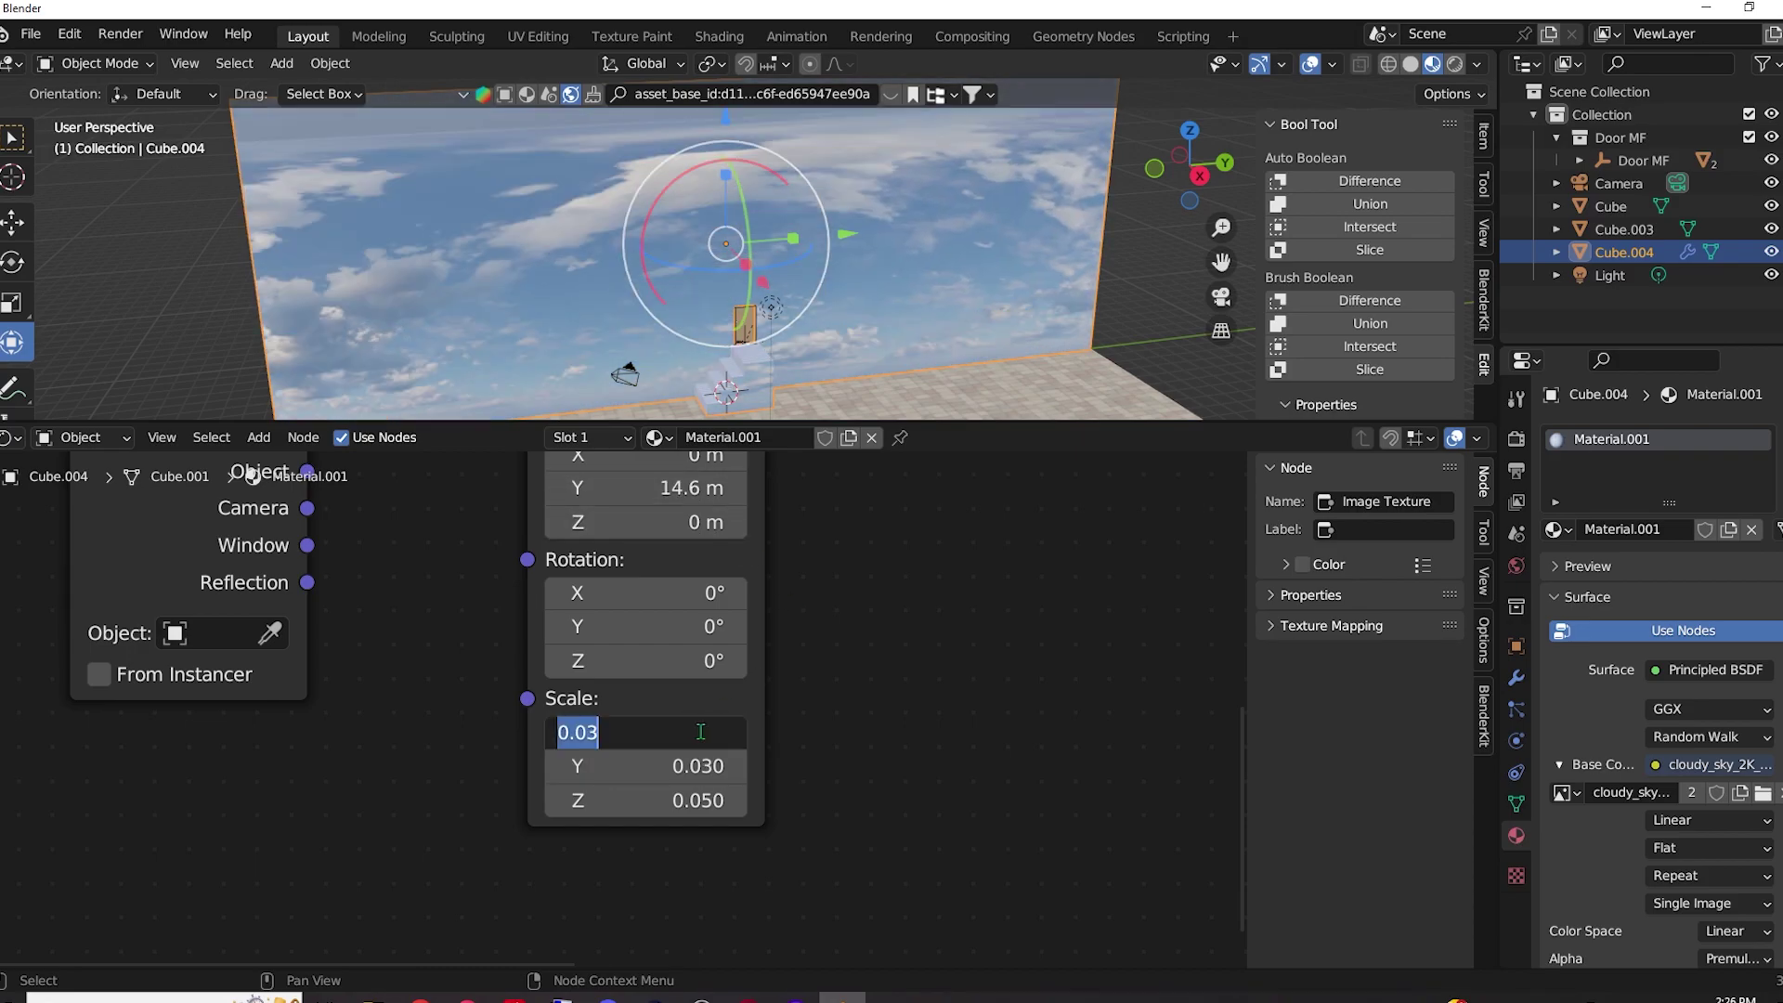
type("0.02")
key("Return")
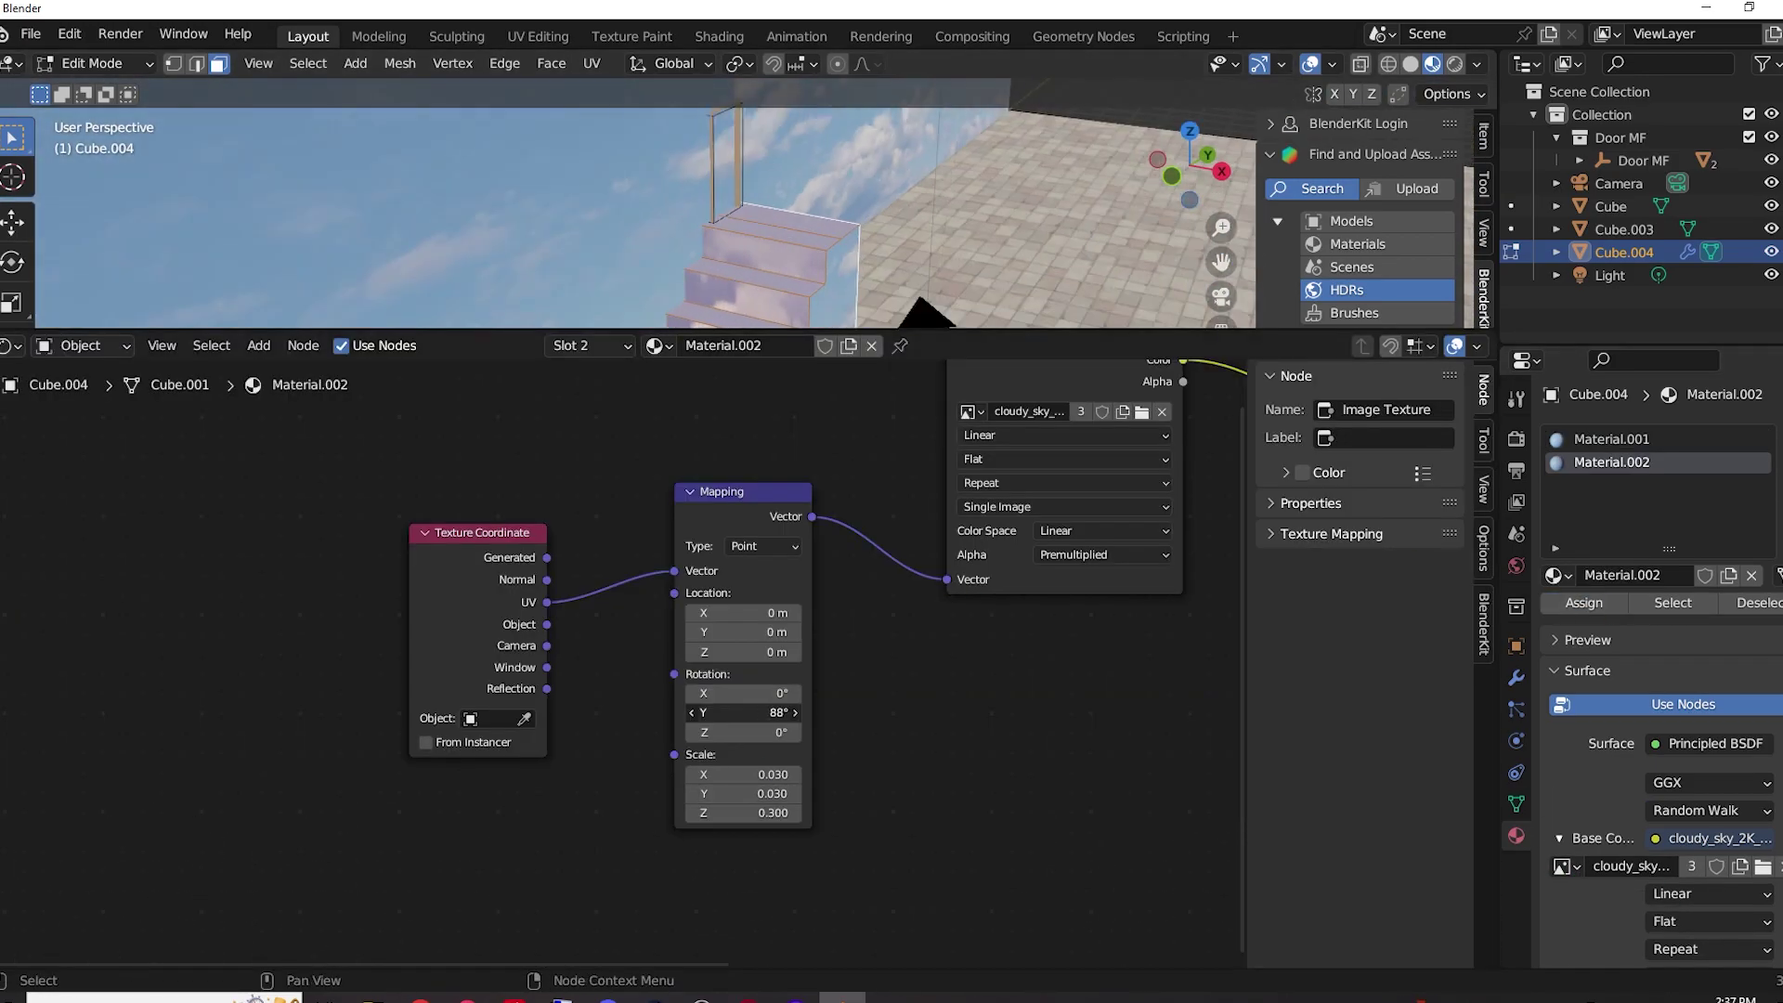
left_click_drag(743, 712, 762, 780)
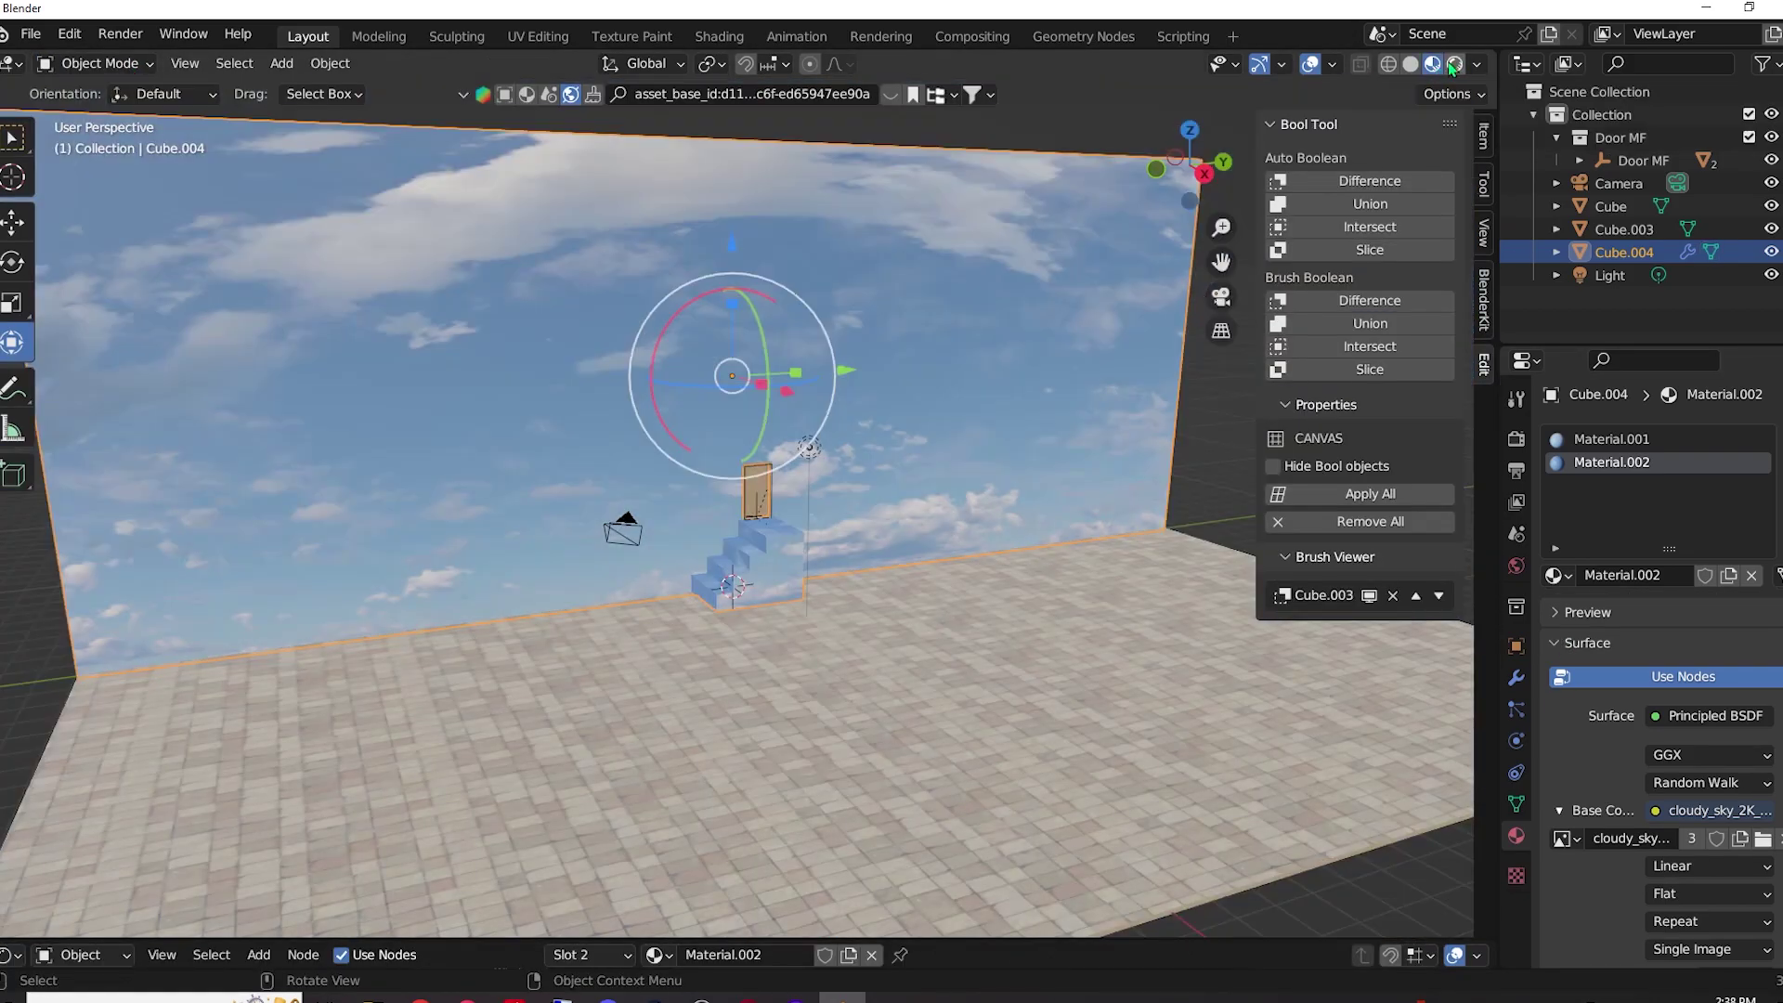
Switch to Rendered shading and make the World colour black through a Bright/Contrast node.
left_click(1454, 63)
left_click(1516, 566)
left_click(1655, 677)
left_click(1207, 650)
left_click(1720, 611)
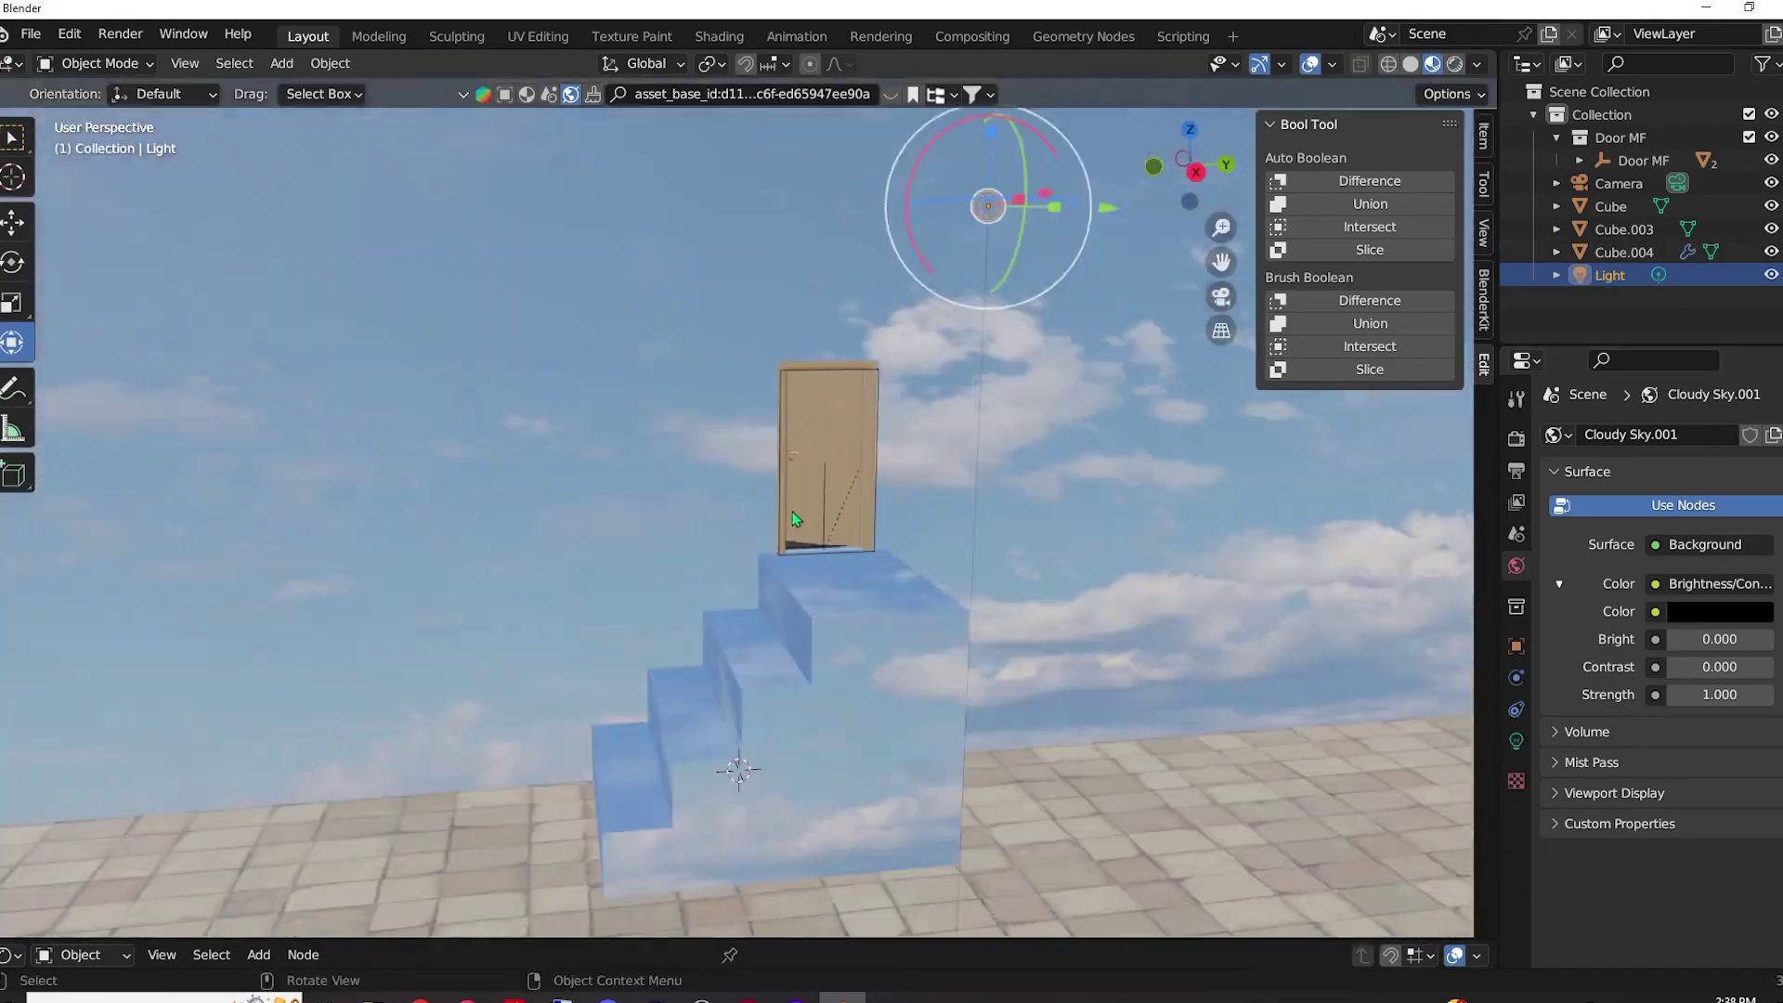
left_click(794, 518)
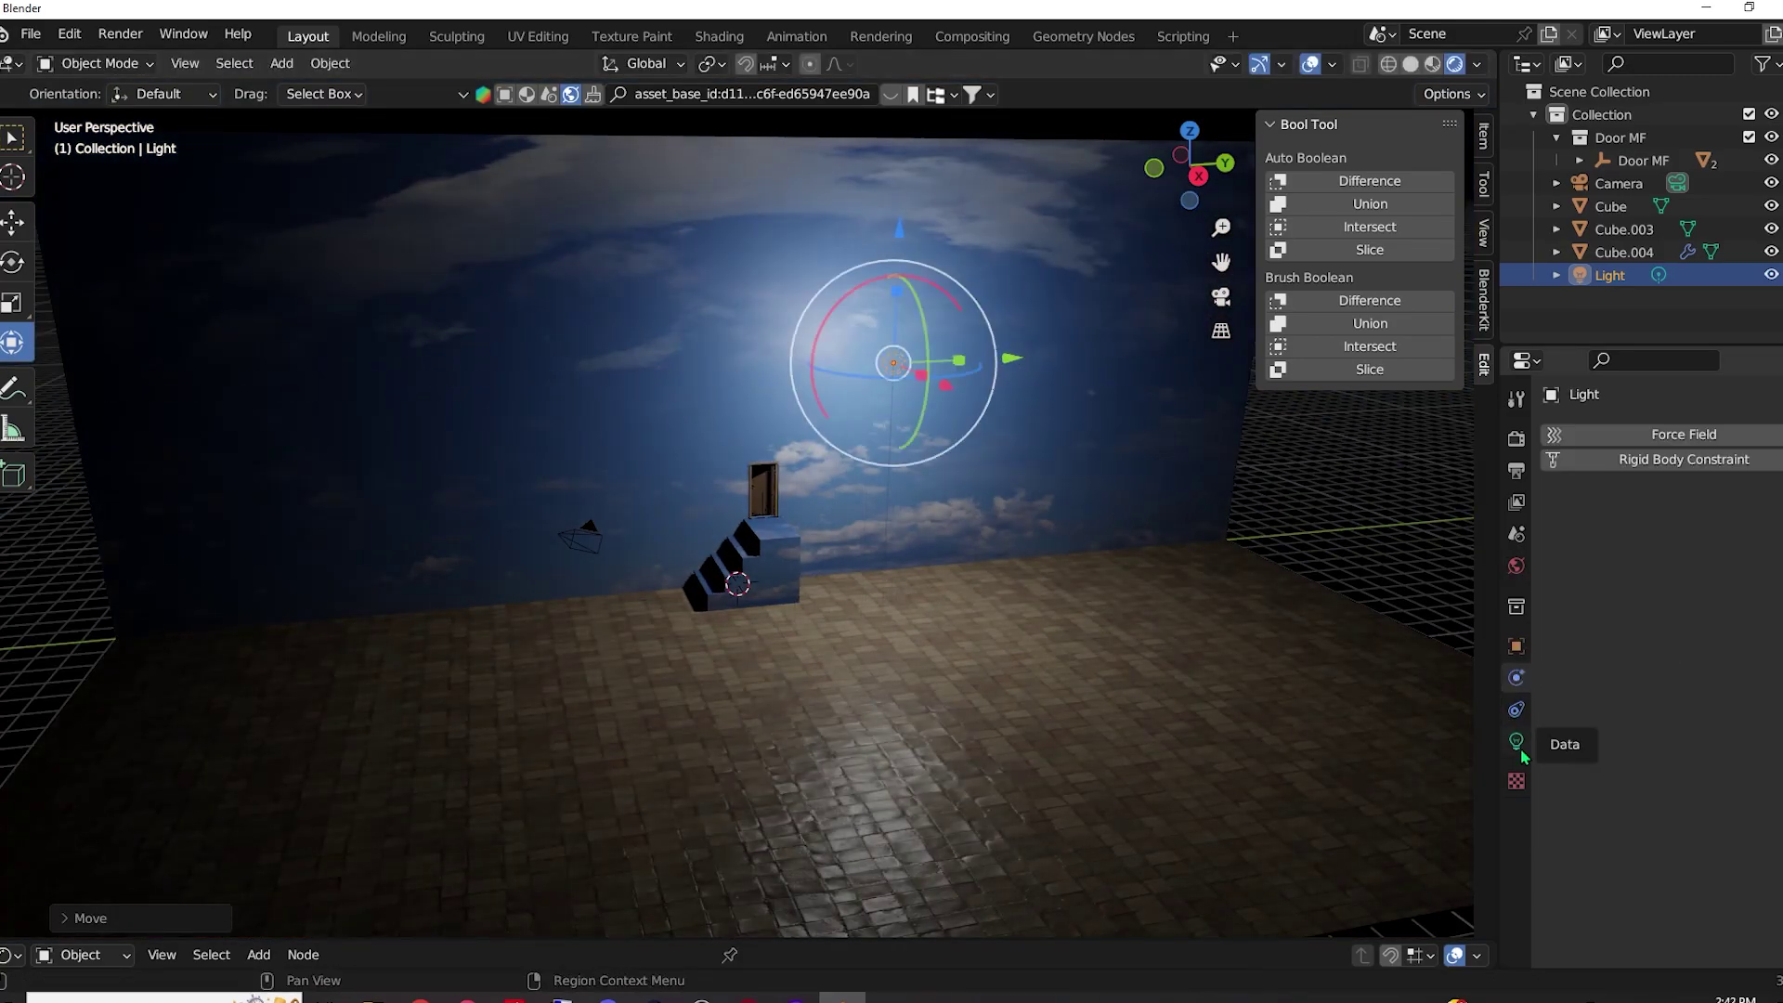
Tint the room lamp blue and set its power to about 889 W.
left_click(1516, 742)
left_click(1709, 564)
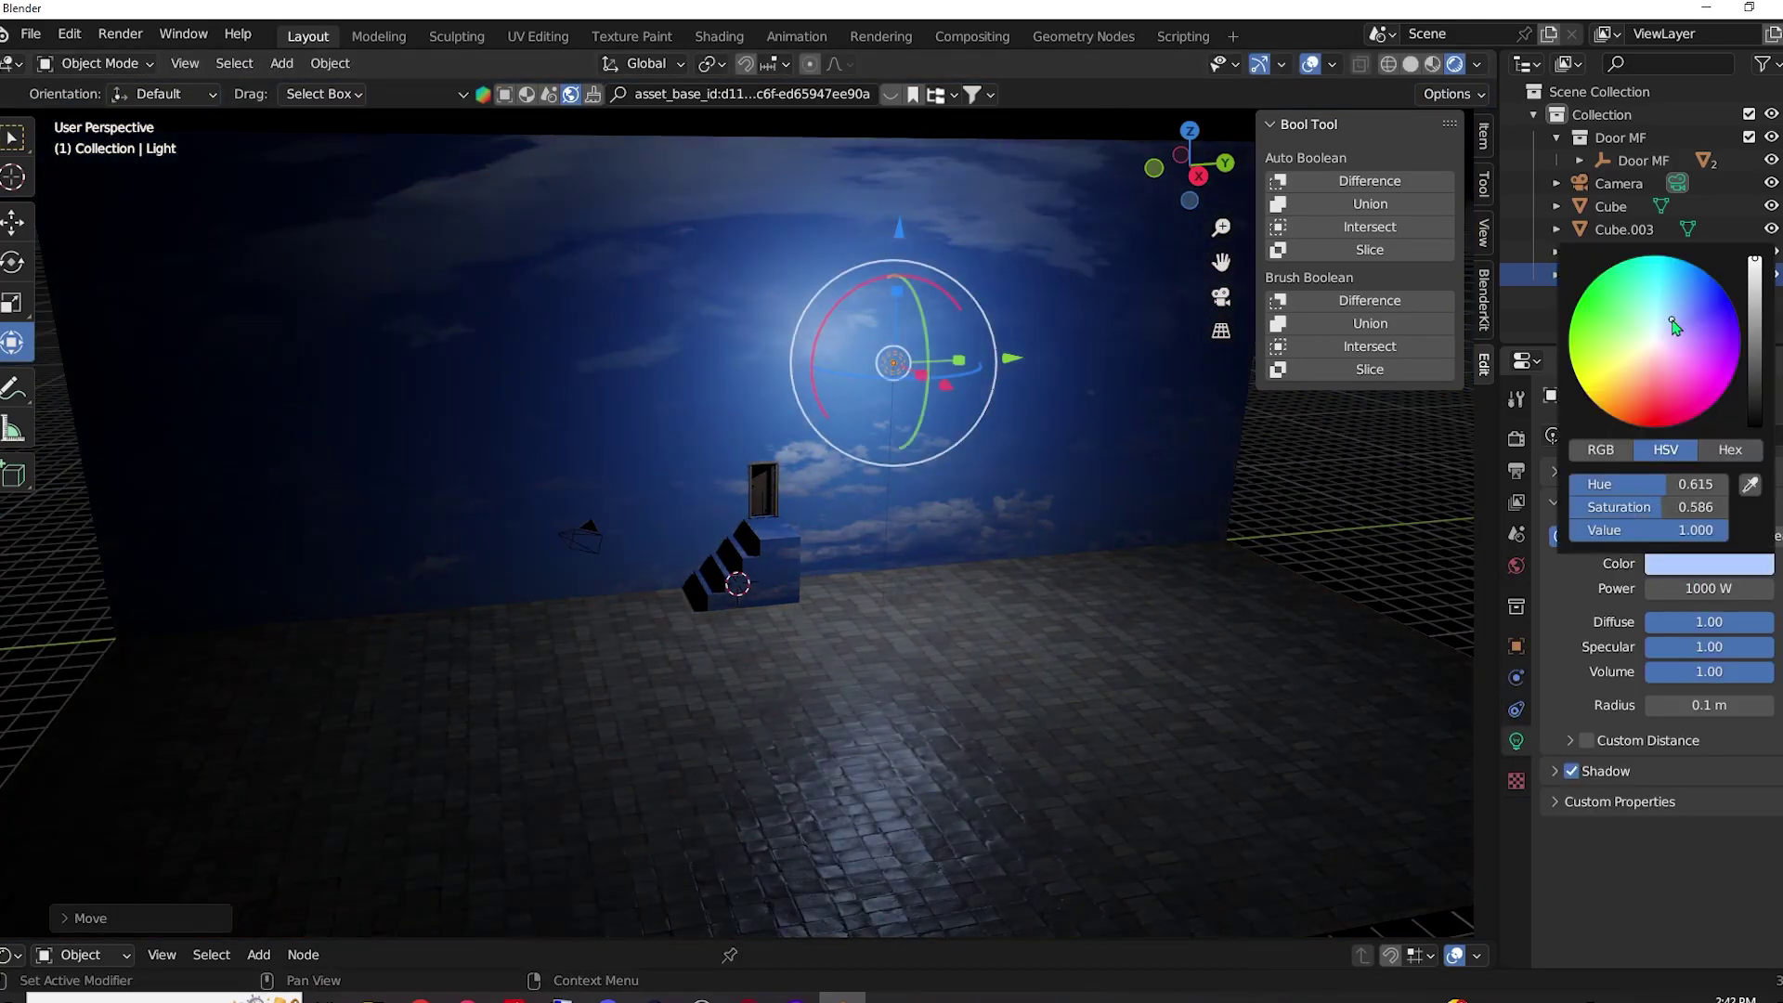
left_click_drag(1640, 159, 1616, 185)
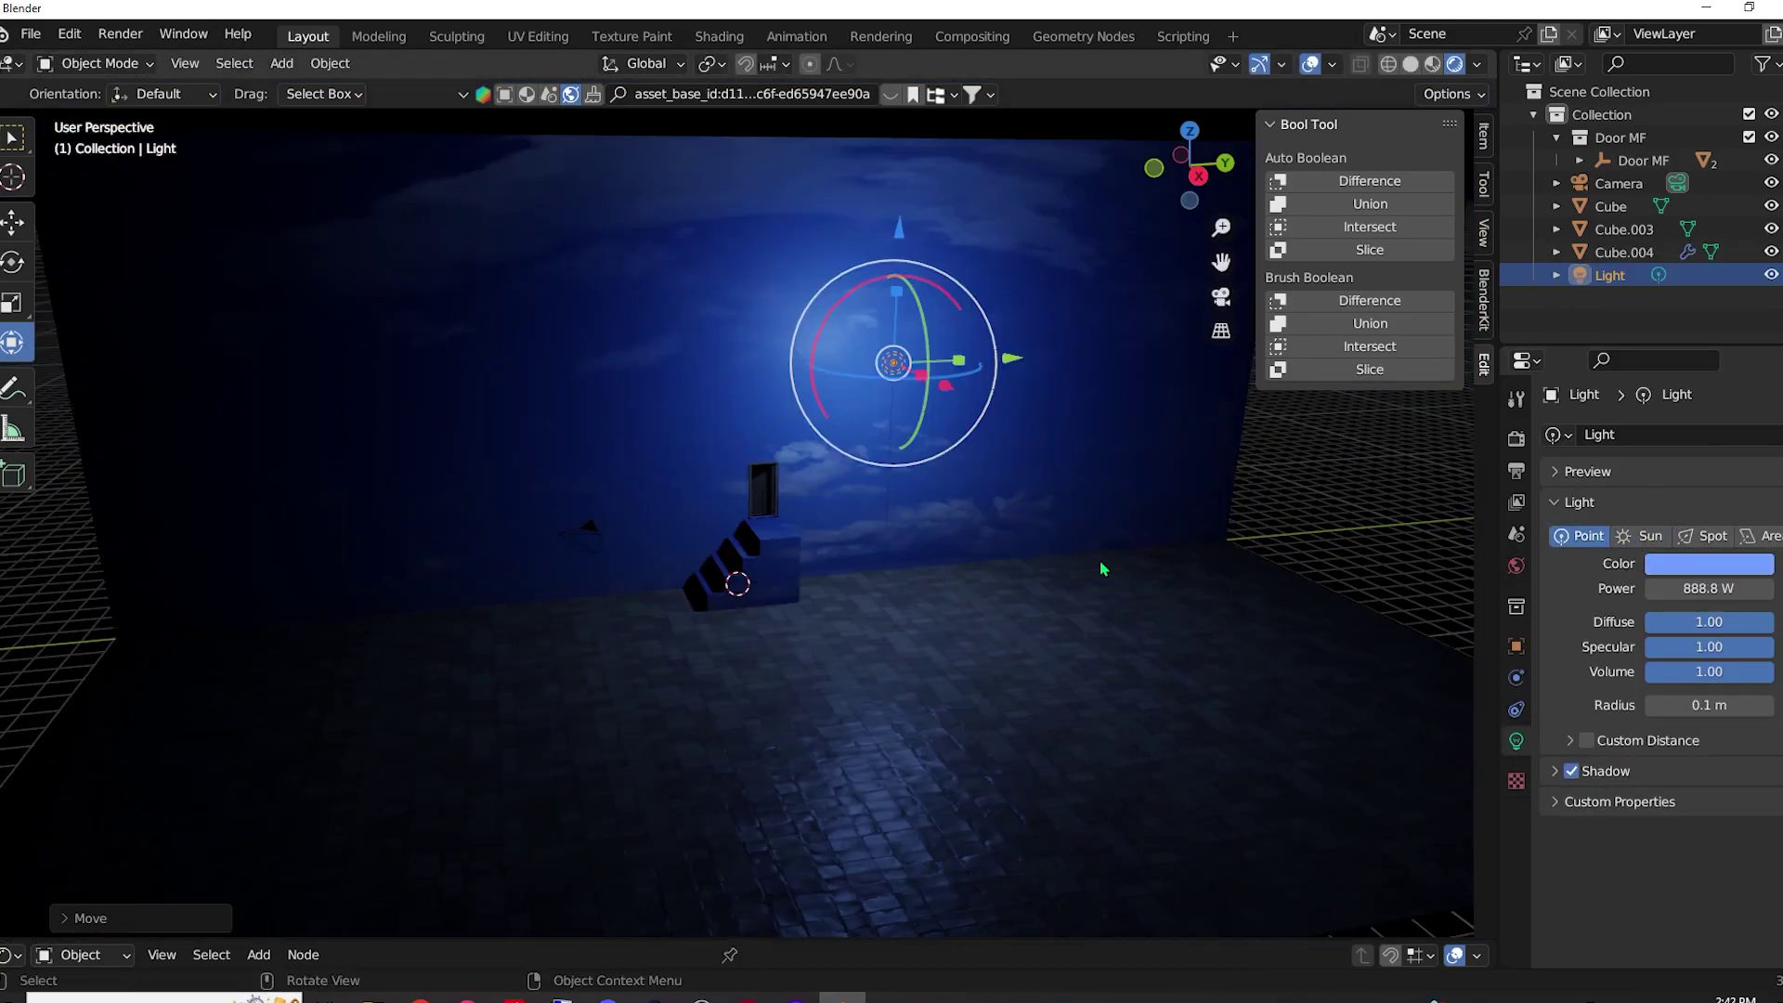
middle_click_drag(1099, 560, 738, 750, "ctrl")
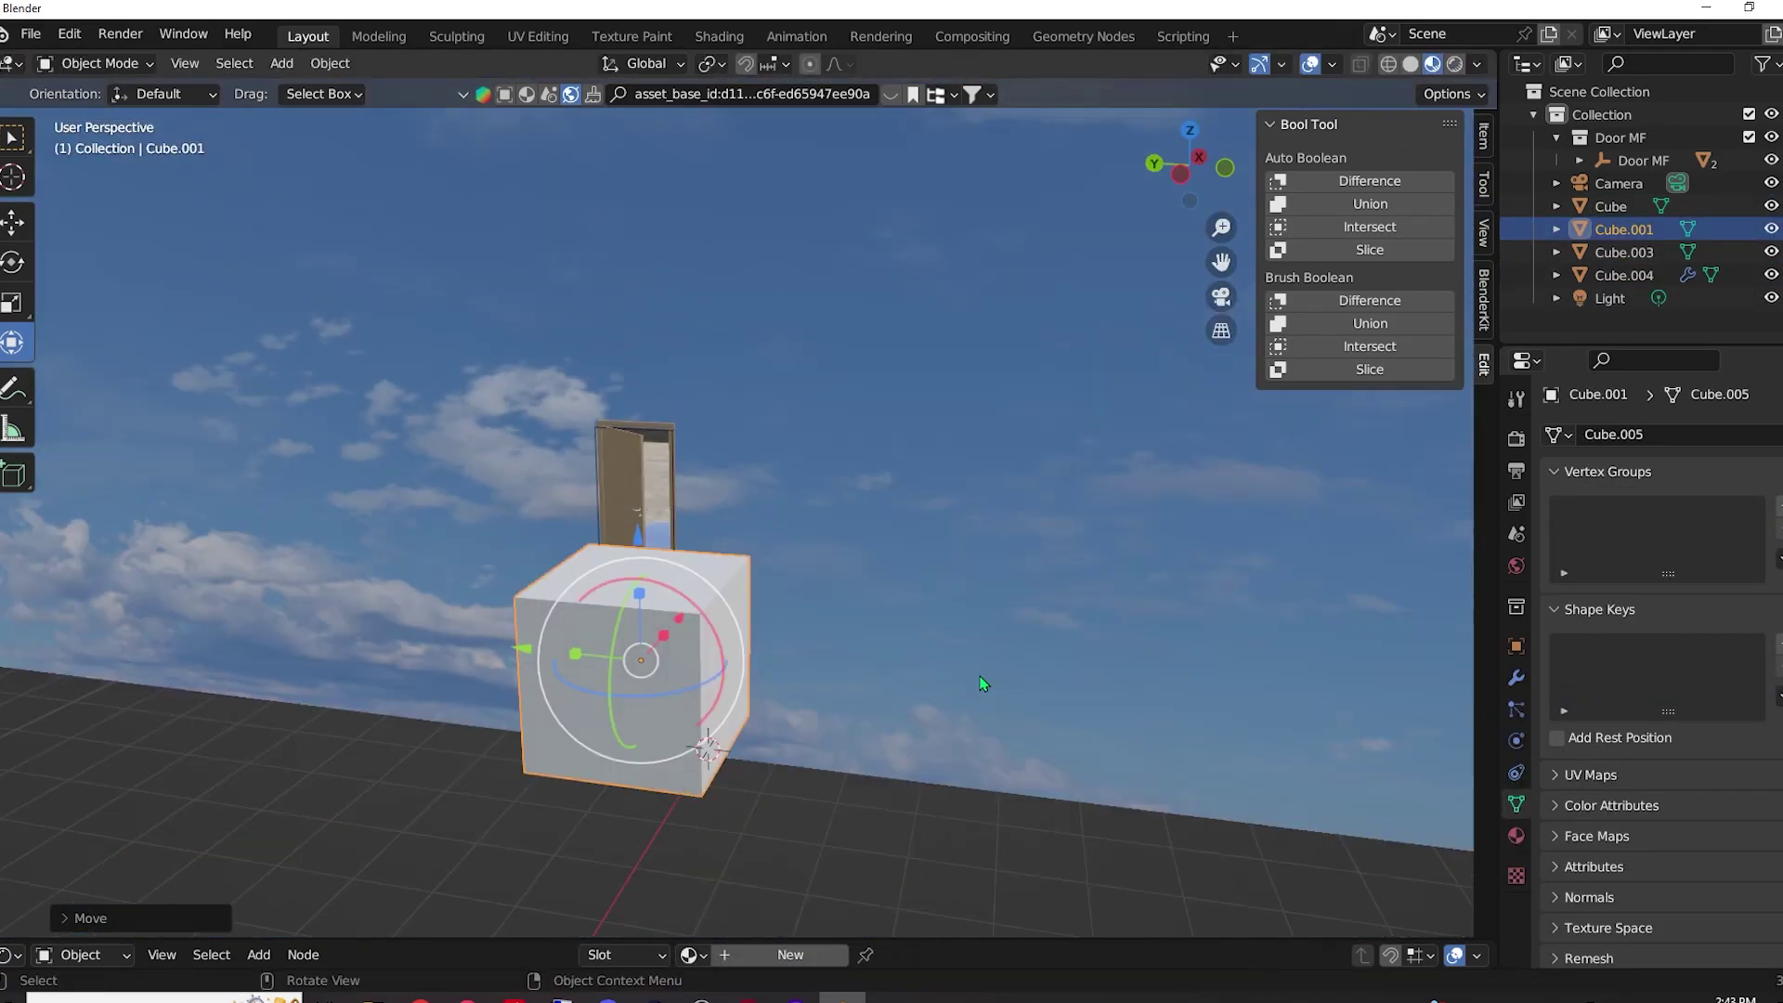
middle_click_drag(983, 684, 516, 640)
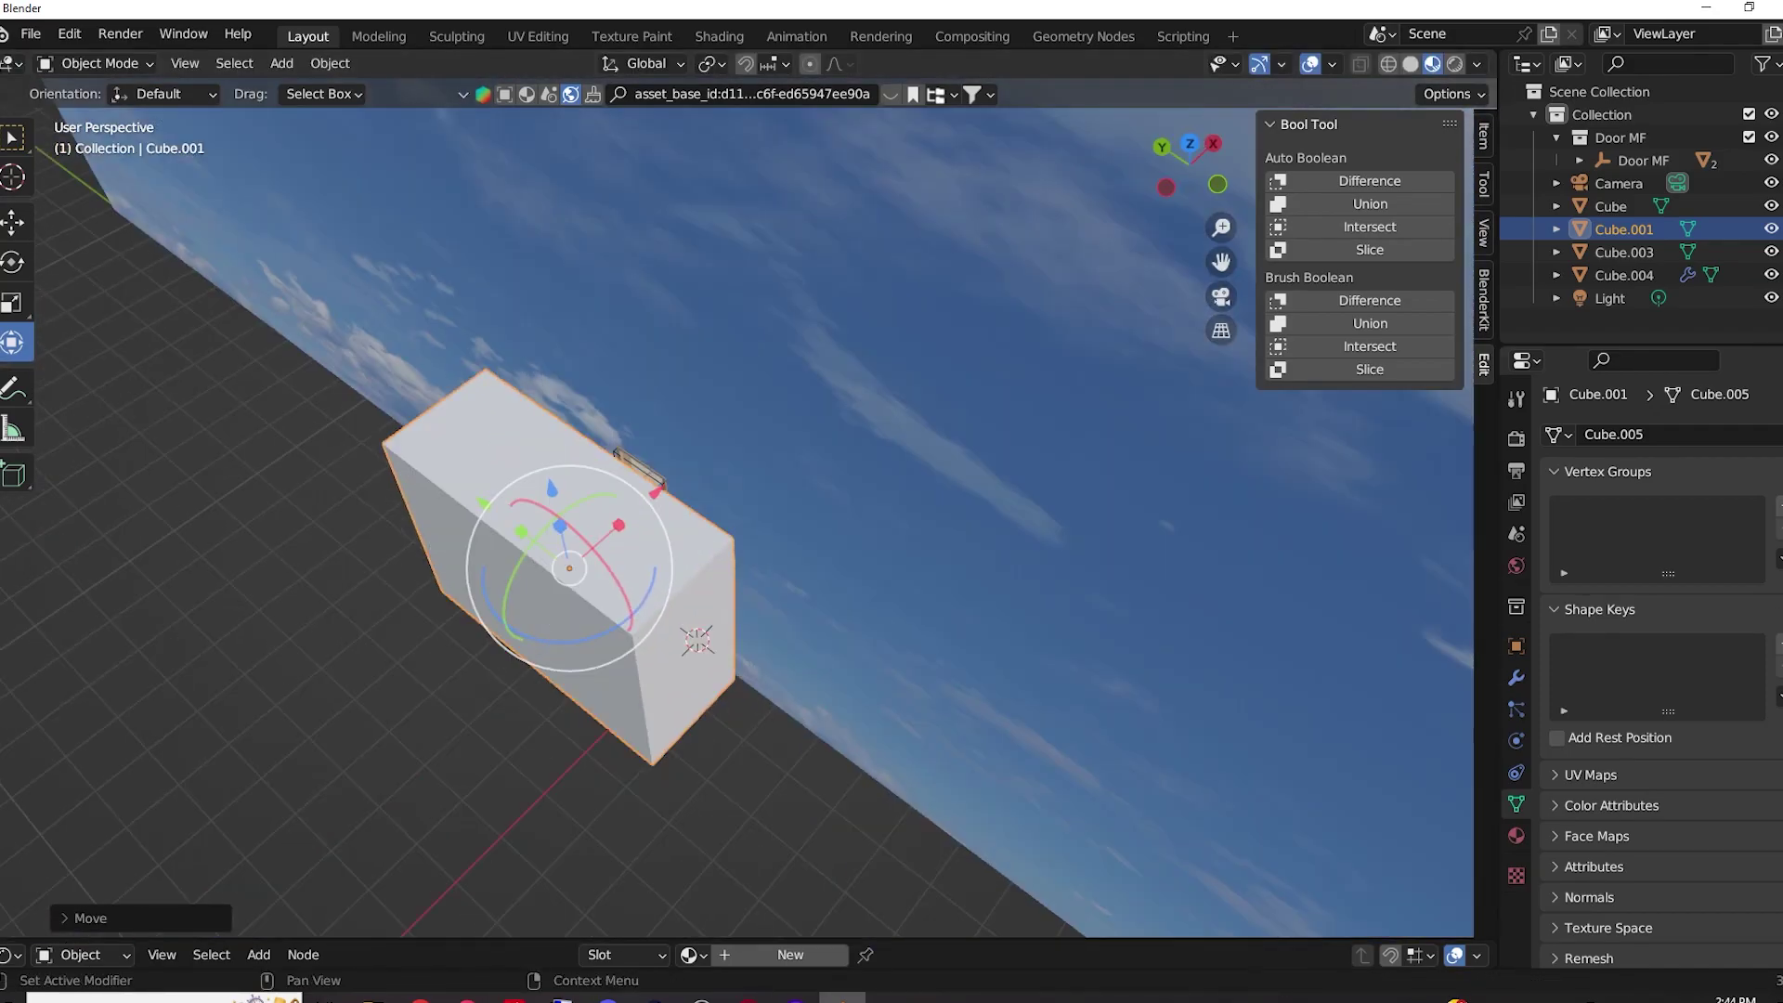
Give Cube.001 a yellow Emission surface material at strength 1.4.
left_click(1516, 835)
left_click(1698, 670)
key("e")
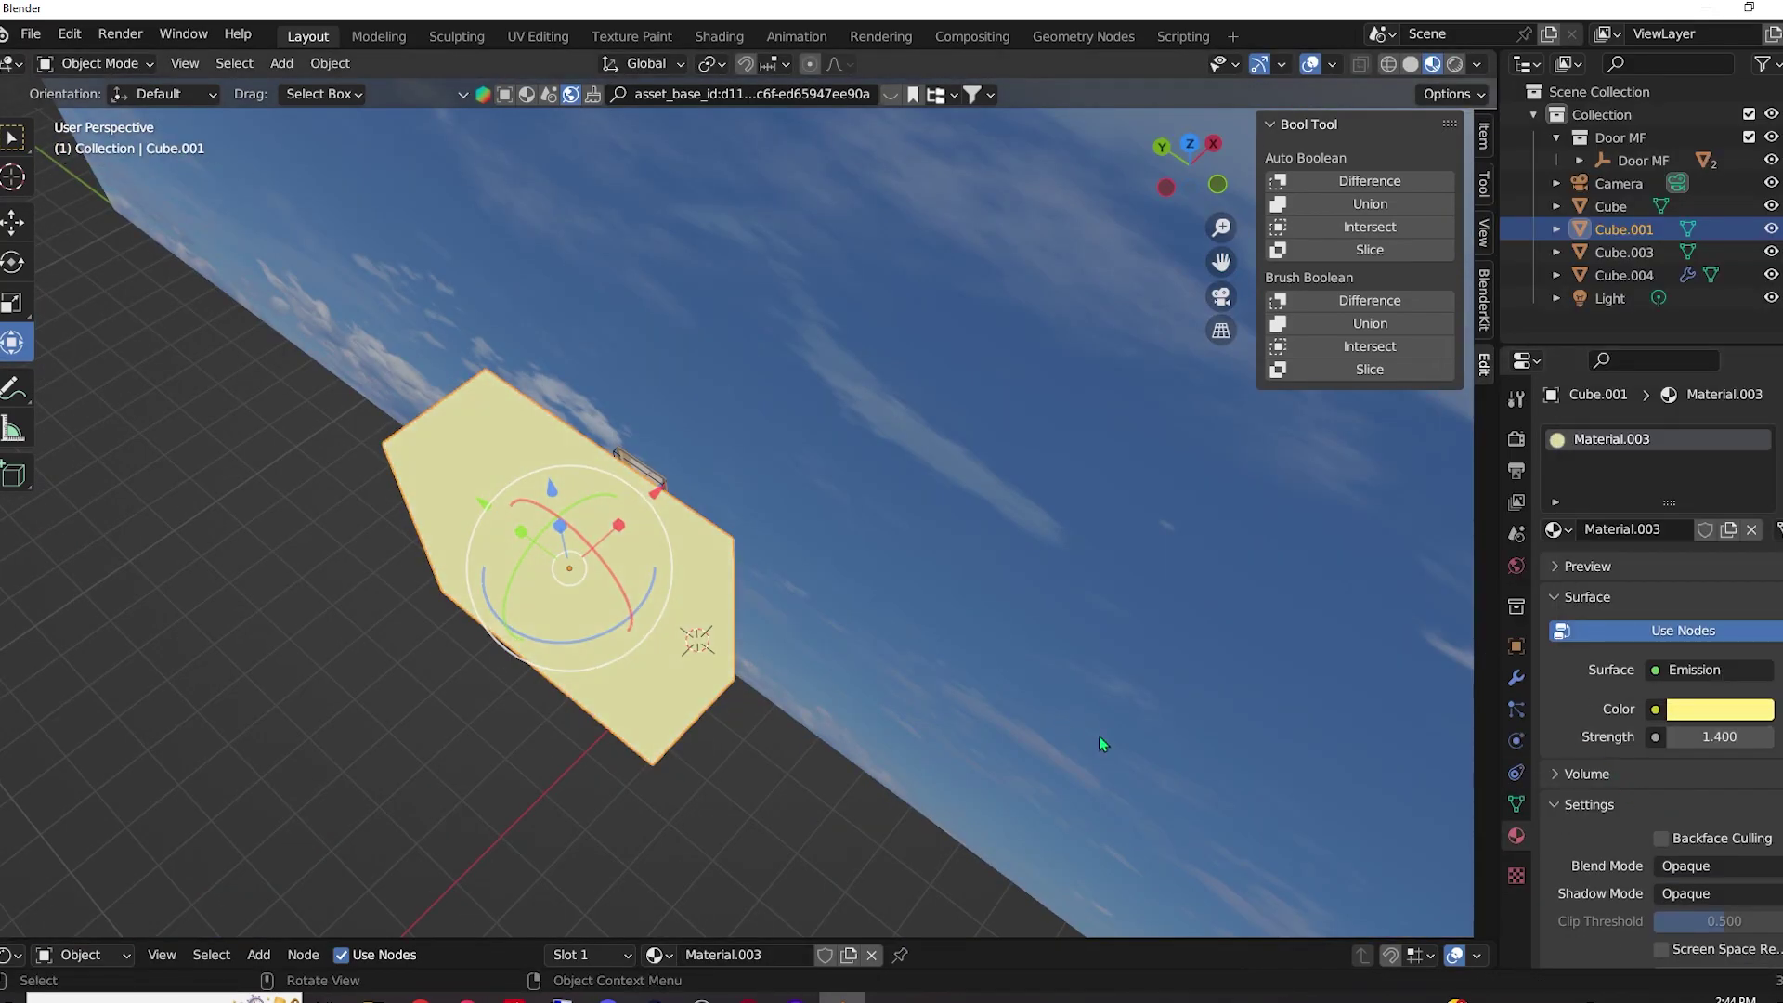
middle_click_drag(1103, 743, 1161, 705)
Enable Bloom in Render properties with a yellow bloom colour.
left_click(1517, 438)
left_click(1571, 623)
left_click_drag(1726, 755, 1735, 754)
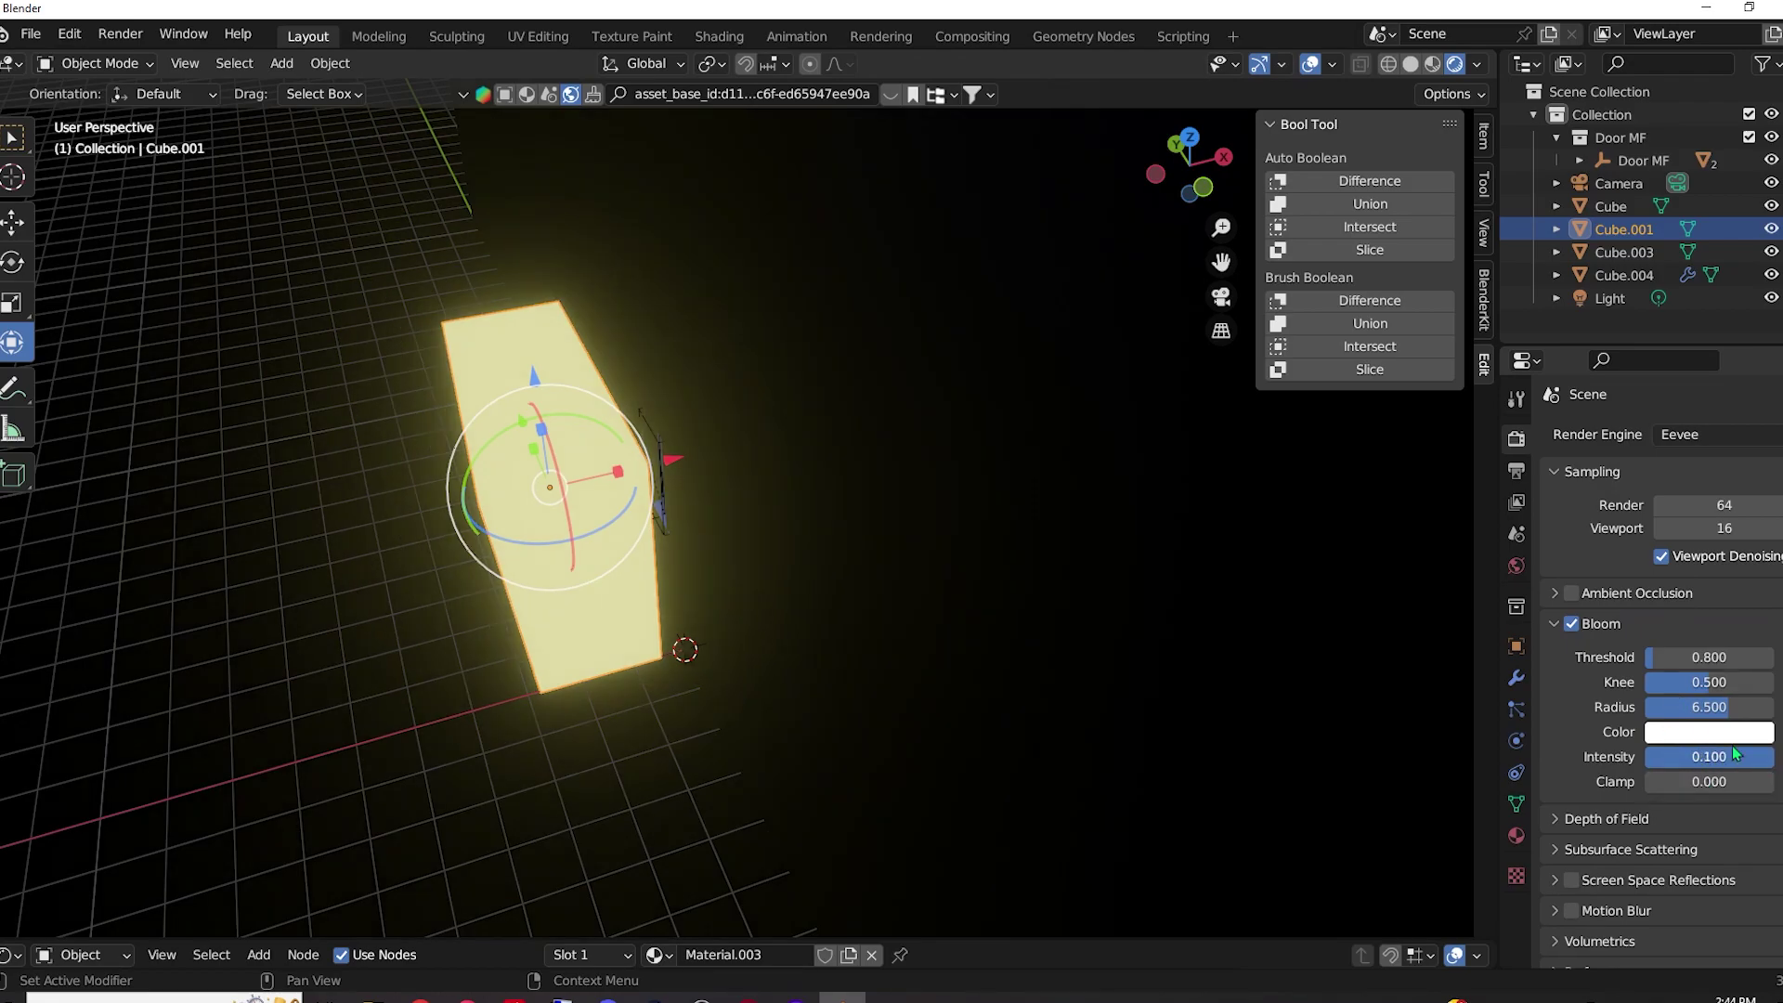
left_click(1708, 732)
left_click(1746, 548)
scroll(716, 575, "up", 3)
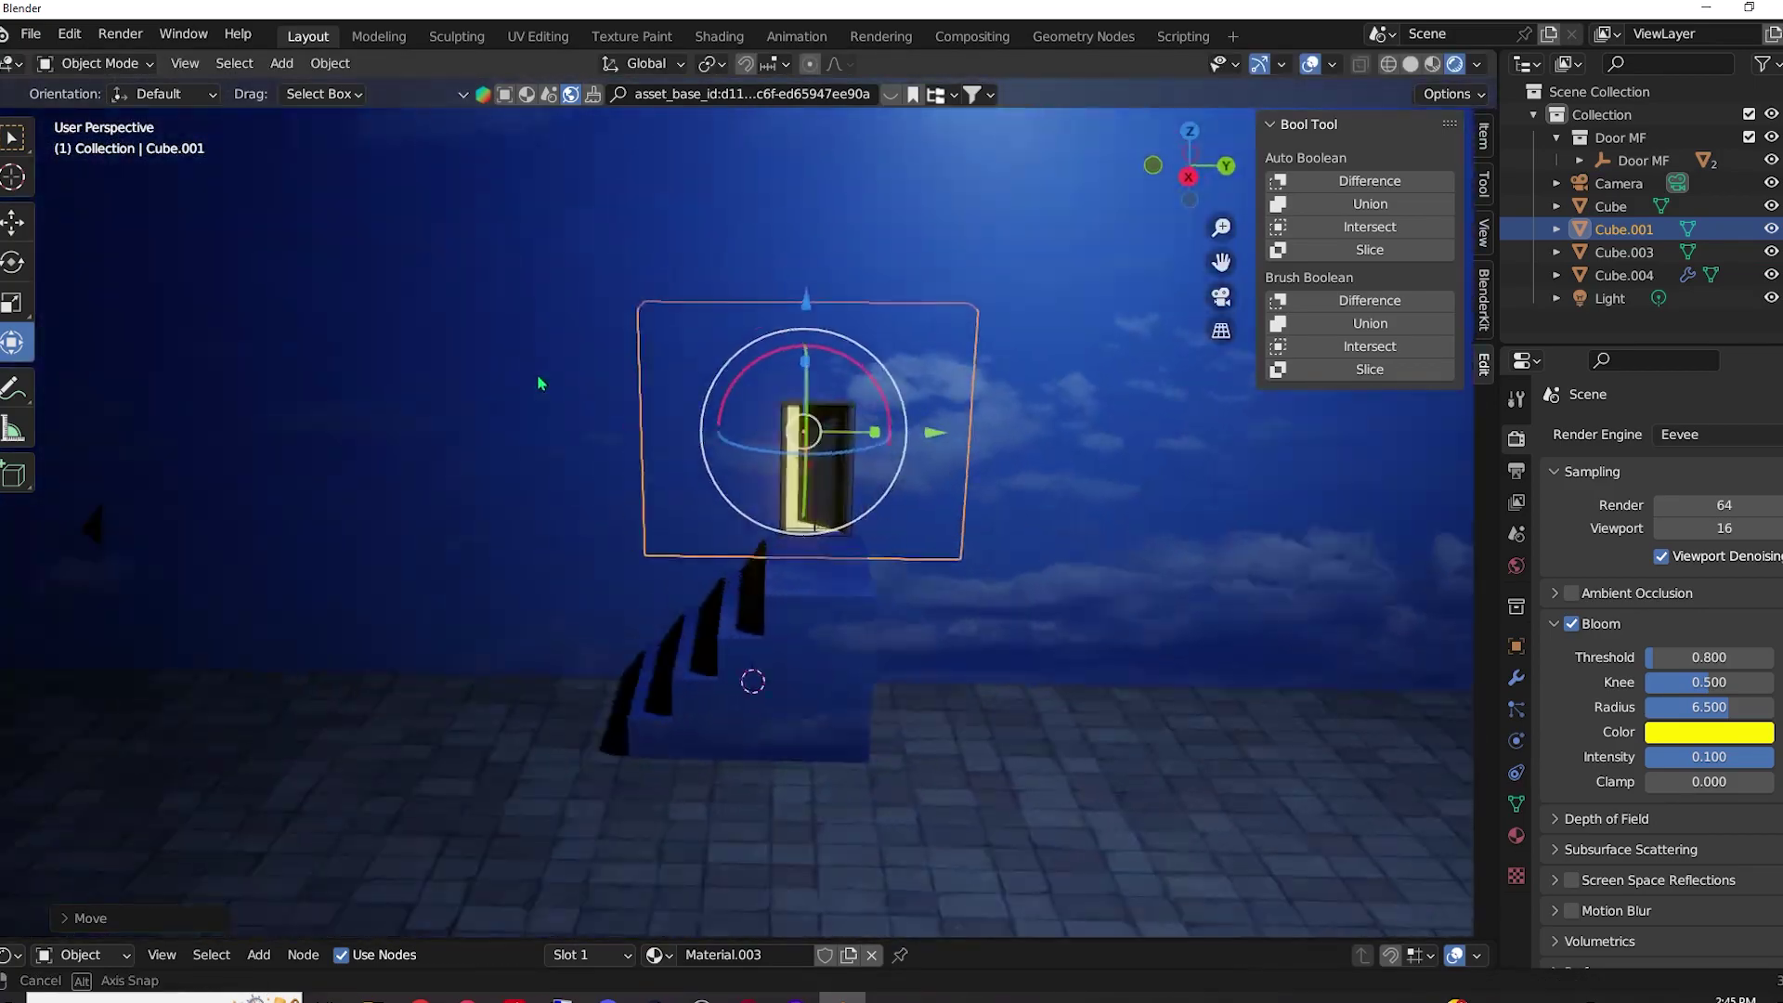
key("shift+a")
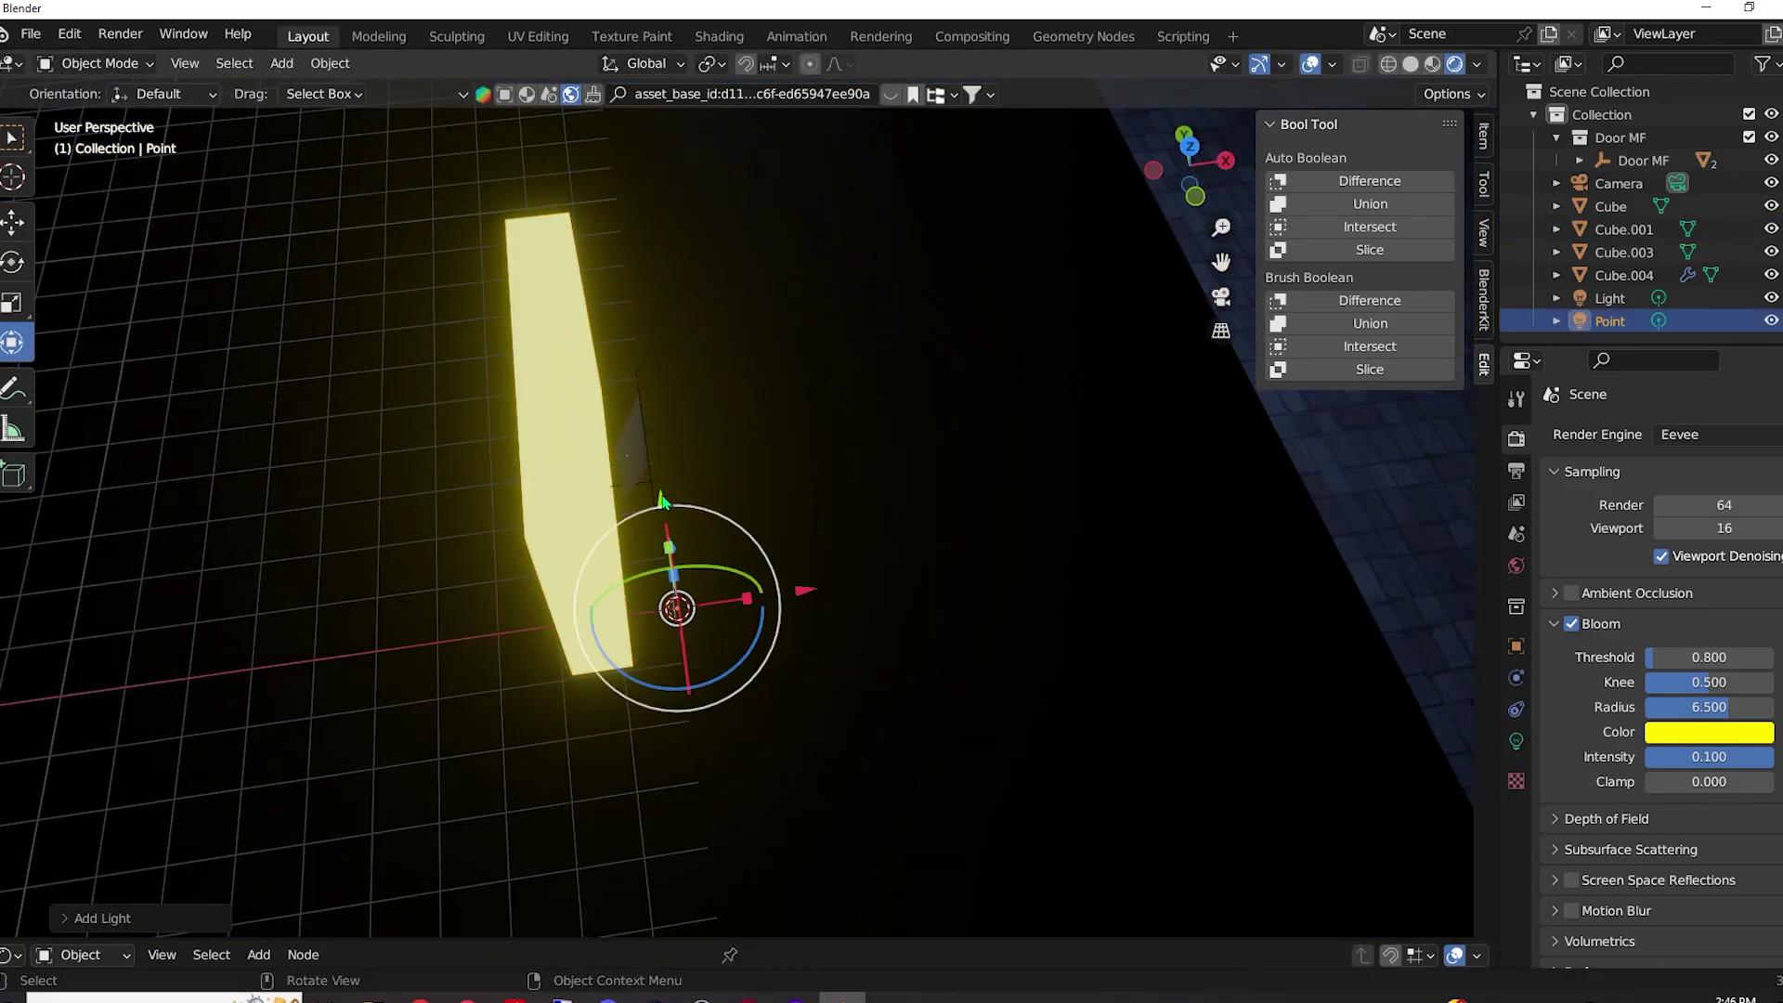
Raise the new light with G Z and make it a yellow 104.9 W area light at the door.
key("g")
key("z")
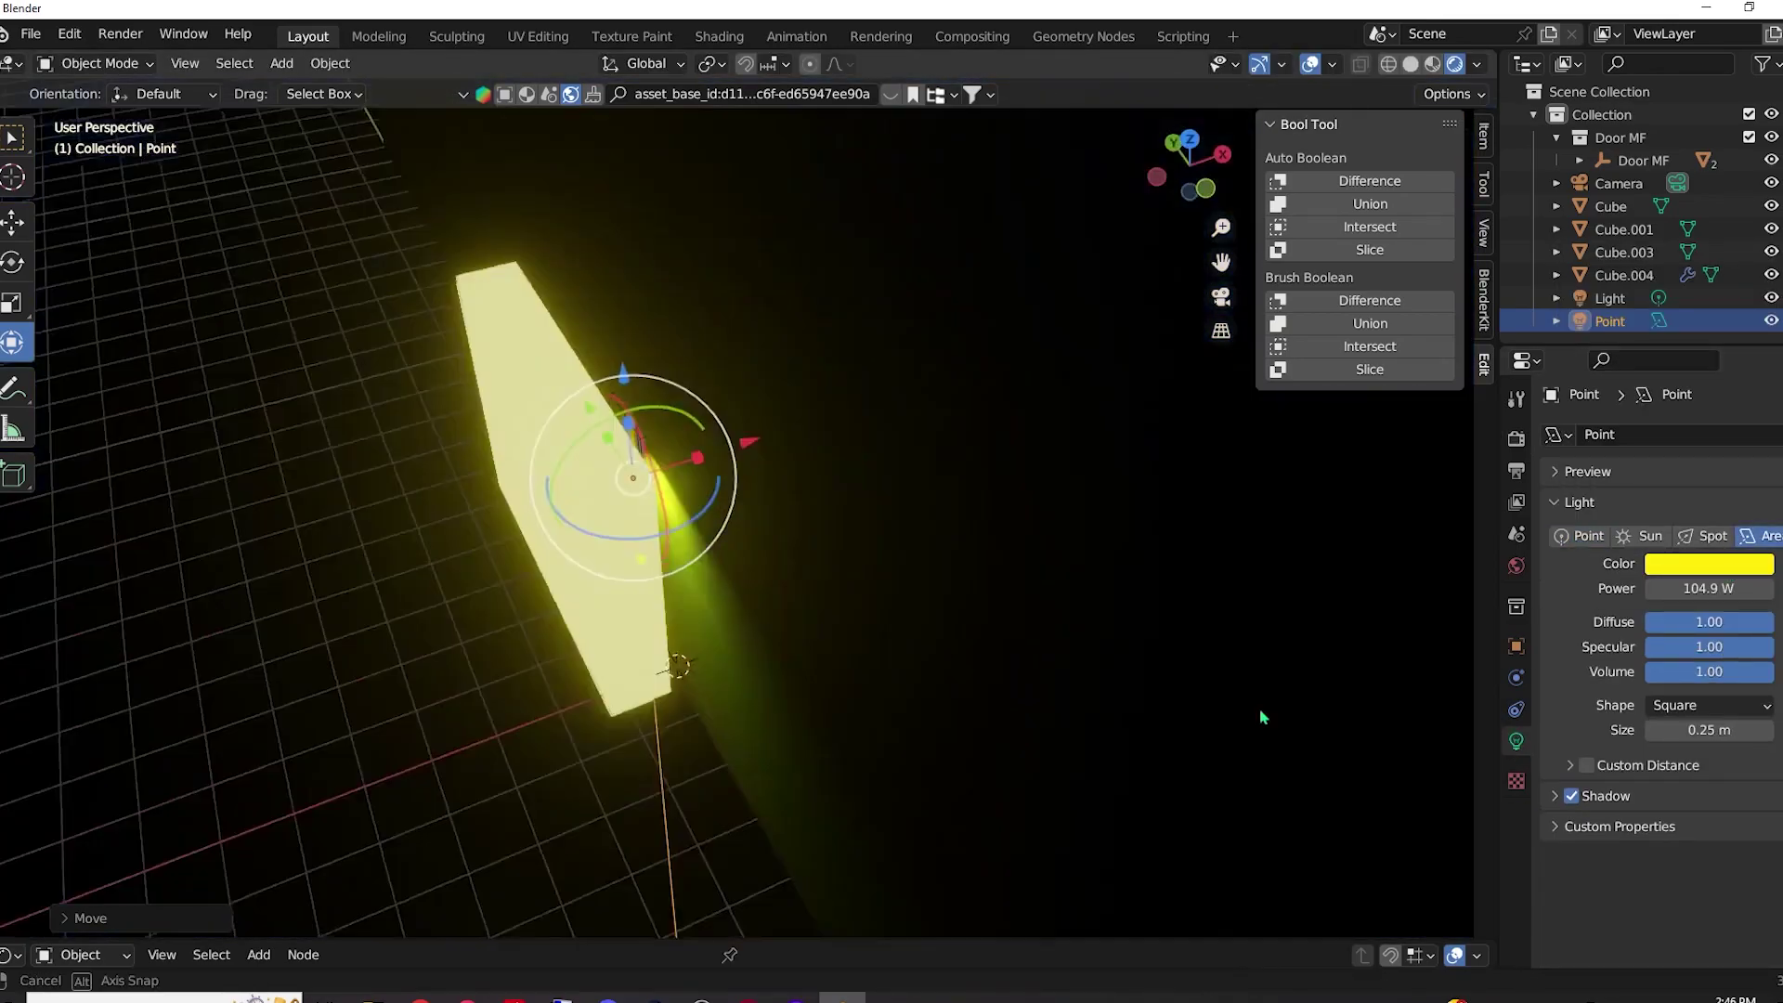
mouse_move(896, 646)
middle_mouse_down()
mouse_move(807, 663)
mouse_move(763, 544)
mouse_move(819, 785)
mouse_move(759, 283)
middle_mouse_up()
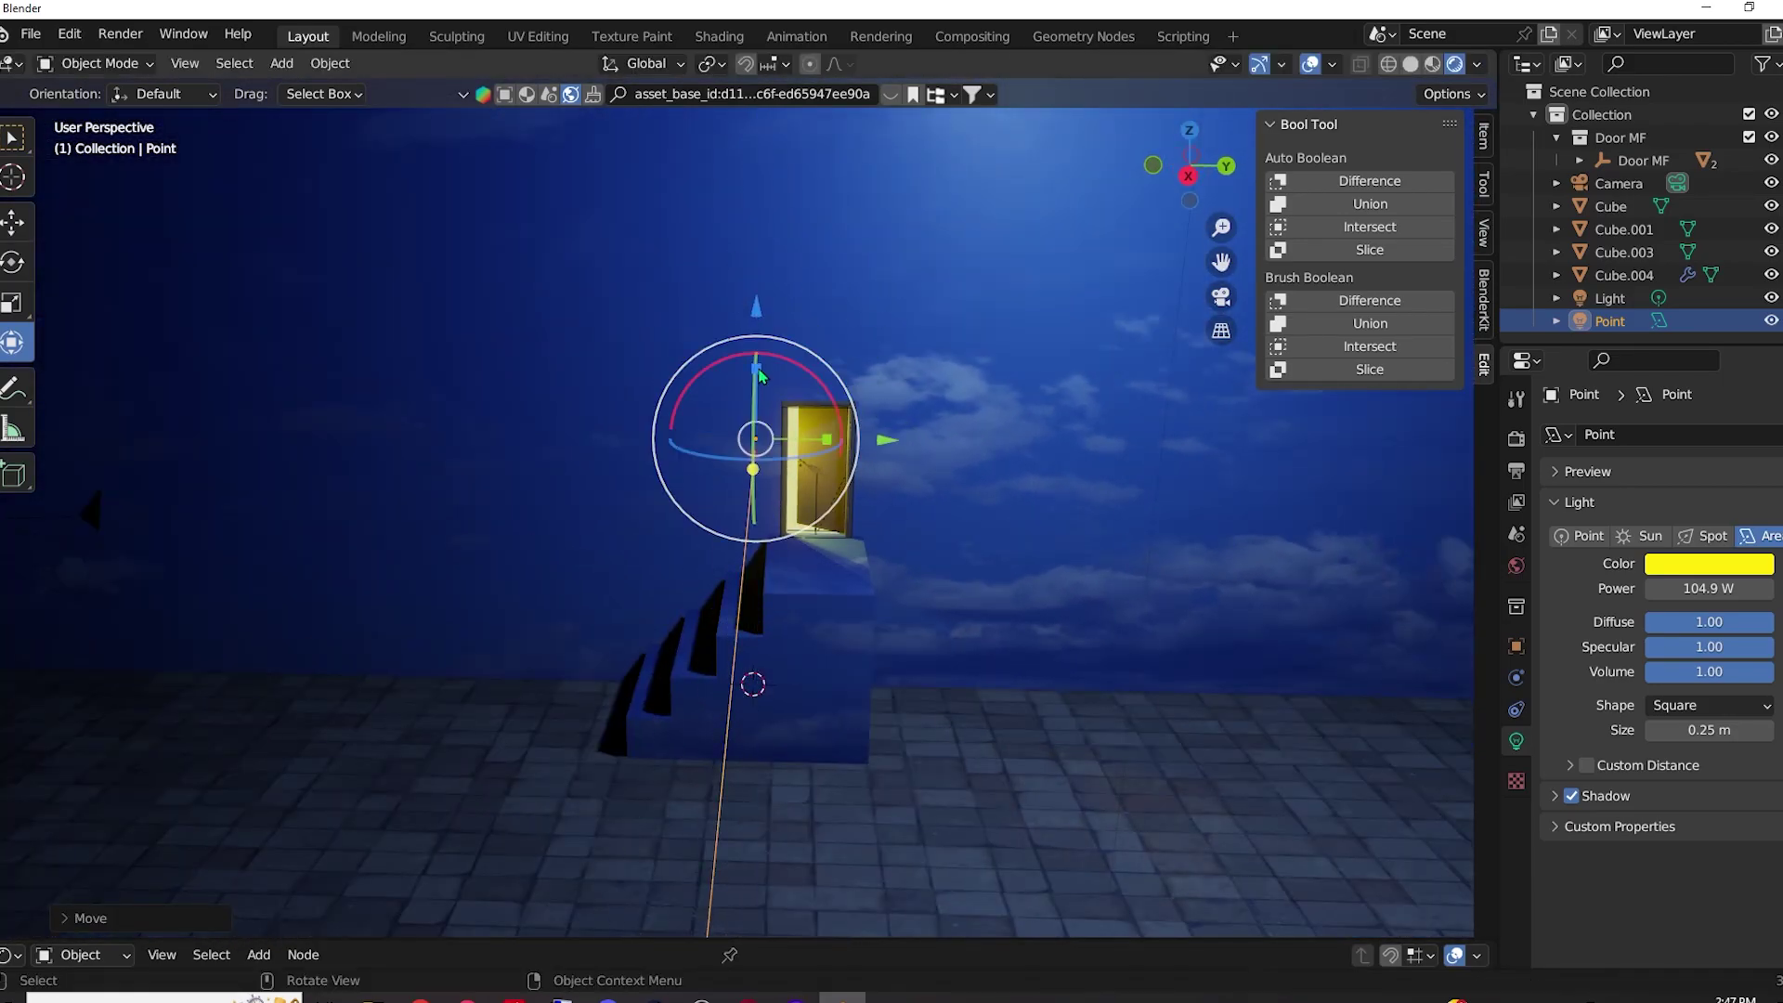
left_click(1649, 536)
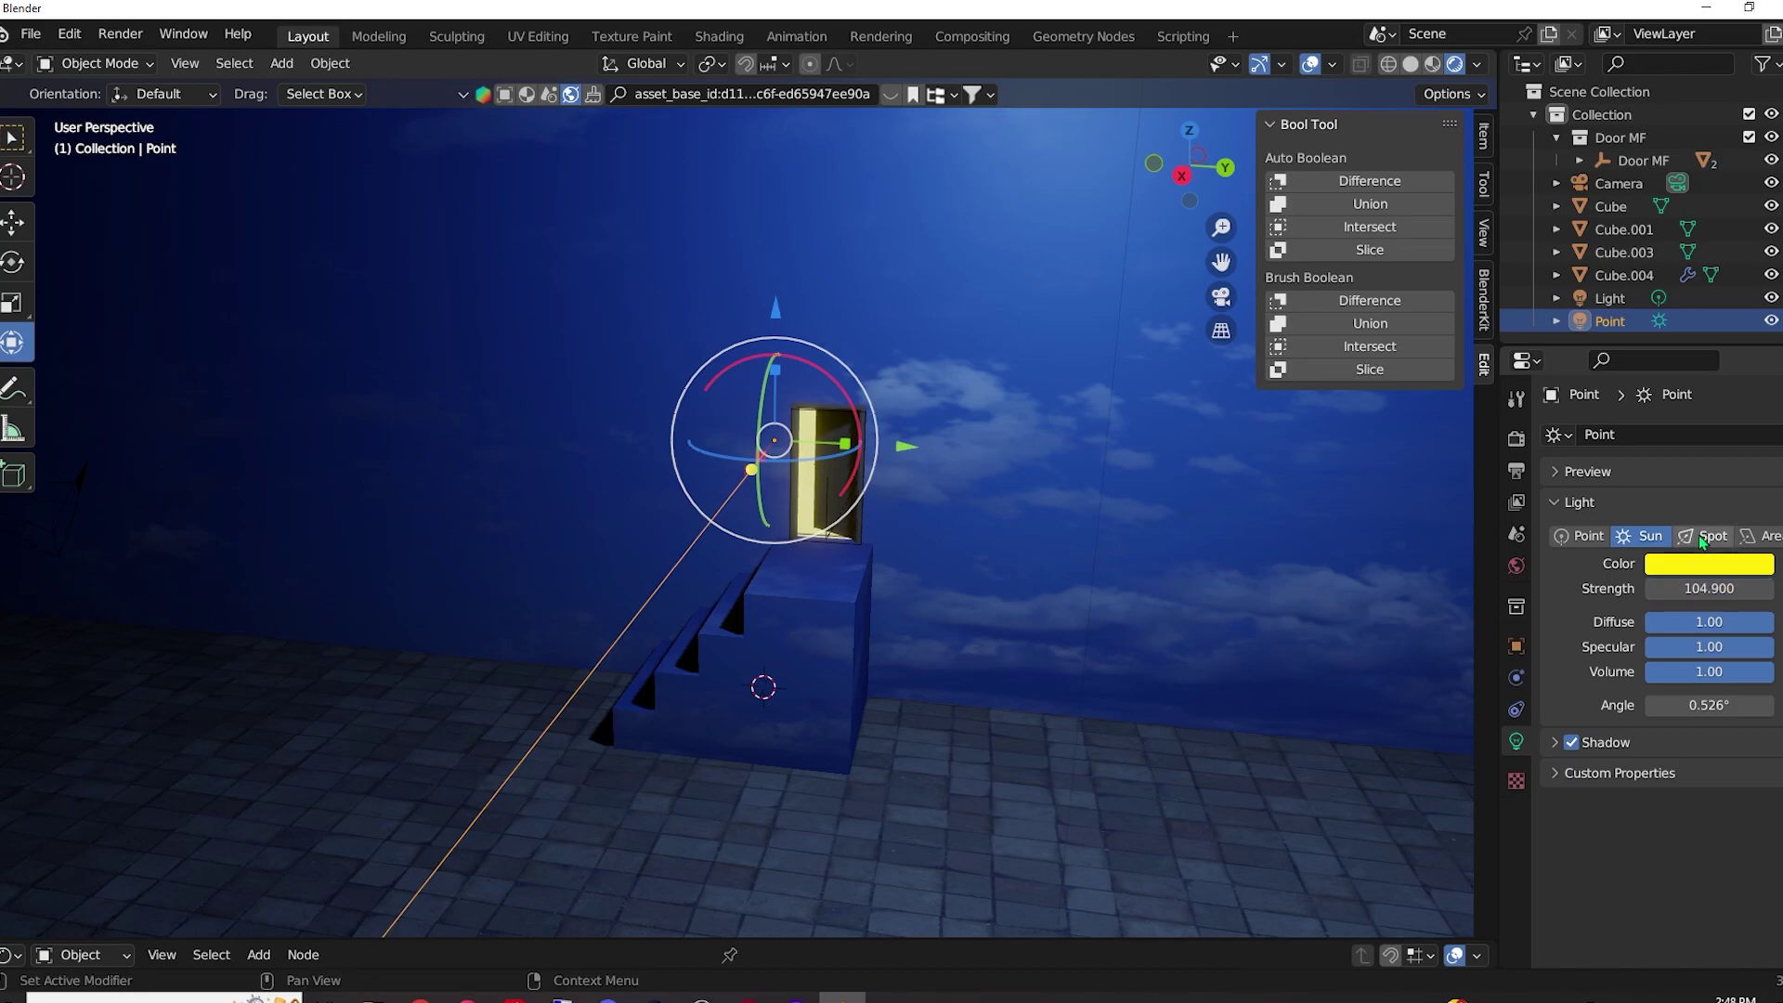
middle_click_drag(850, 665, 1172, 816)
left_click(594, 520)
mouse_move(595, 520)
middle_mouse_down()
mouse_move(890, 558)
mouse_move(816, 473)
middle_mouse_up()
left_click(815, 474)
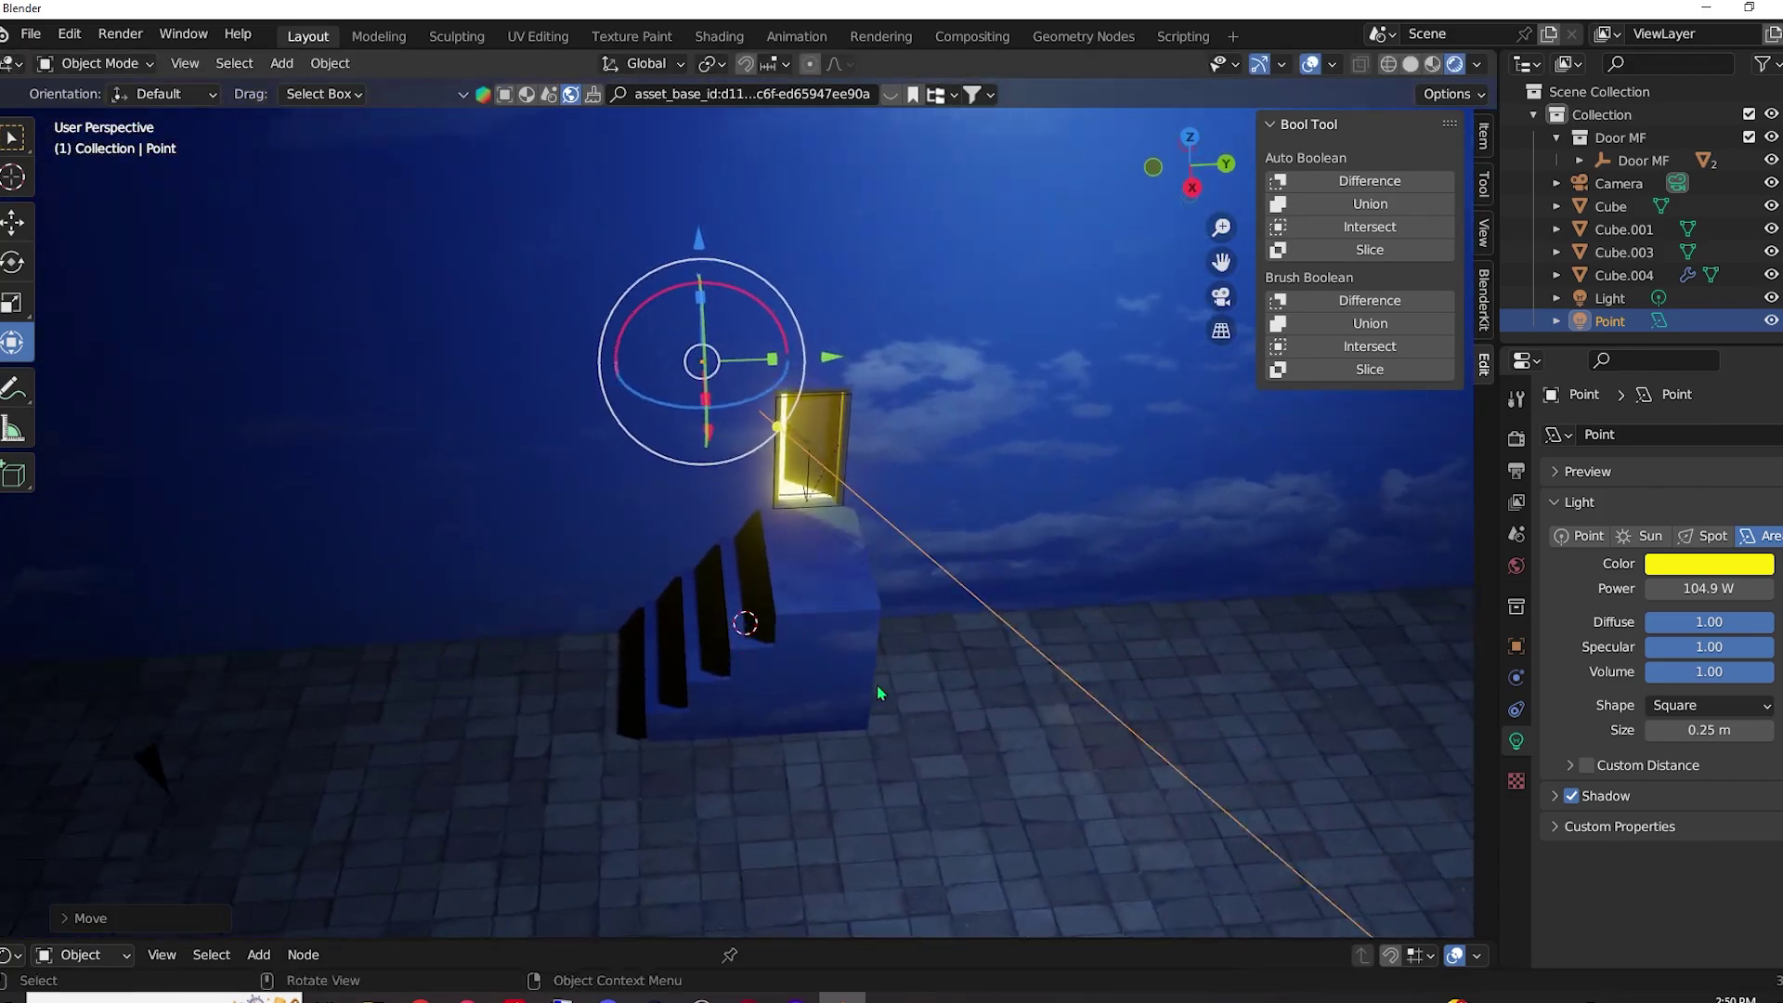
left_click(877, 685)
middle_click_drag(877, 685, 1038, 582)
Keep the main room lamp a point light and set its power to 1000 W.
left_click(1611, 298)
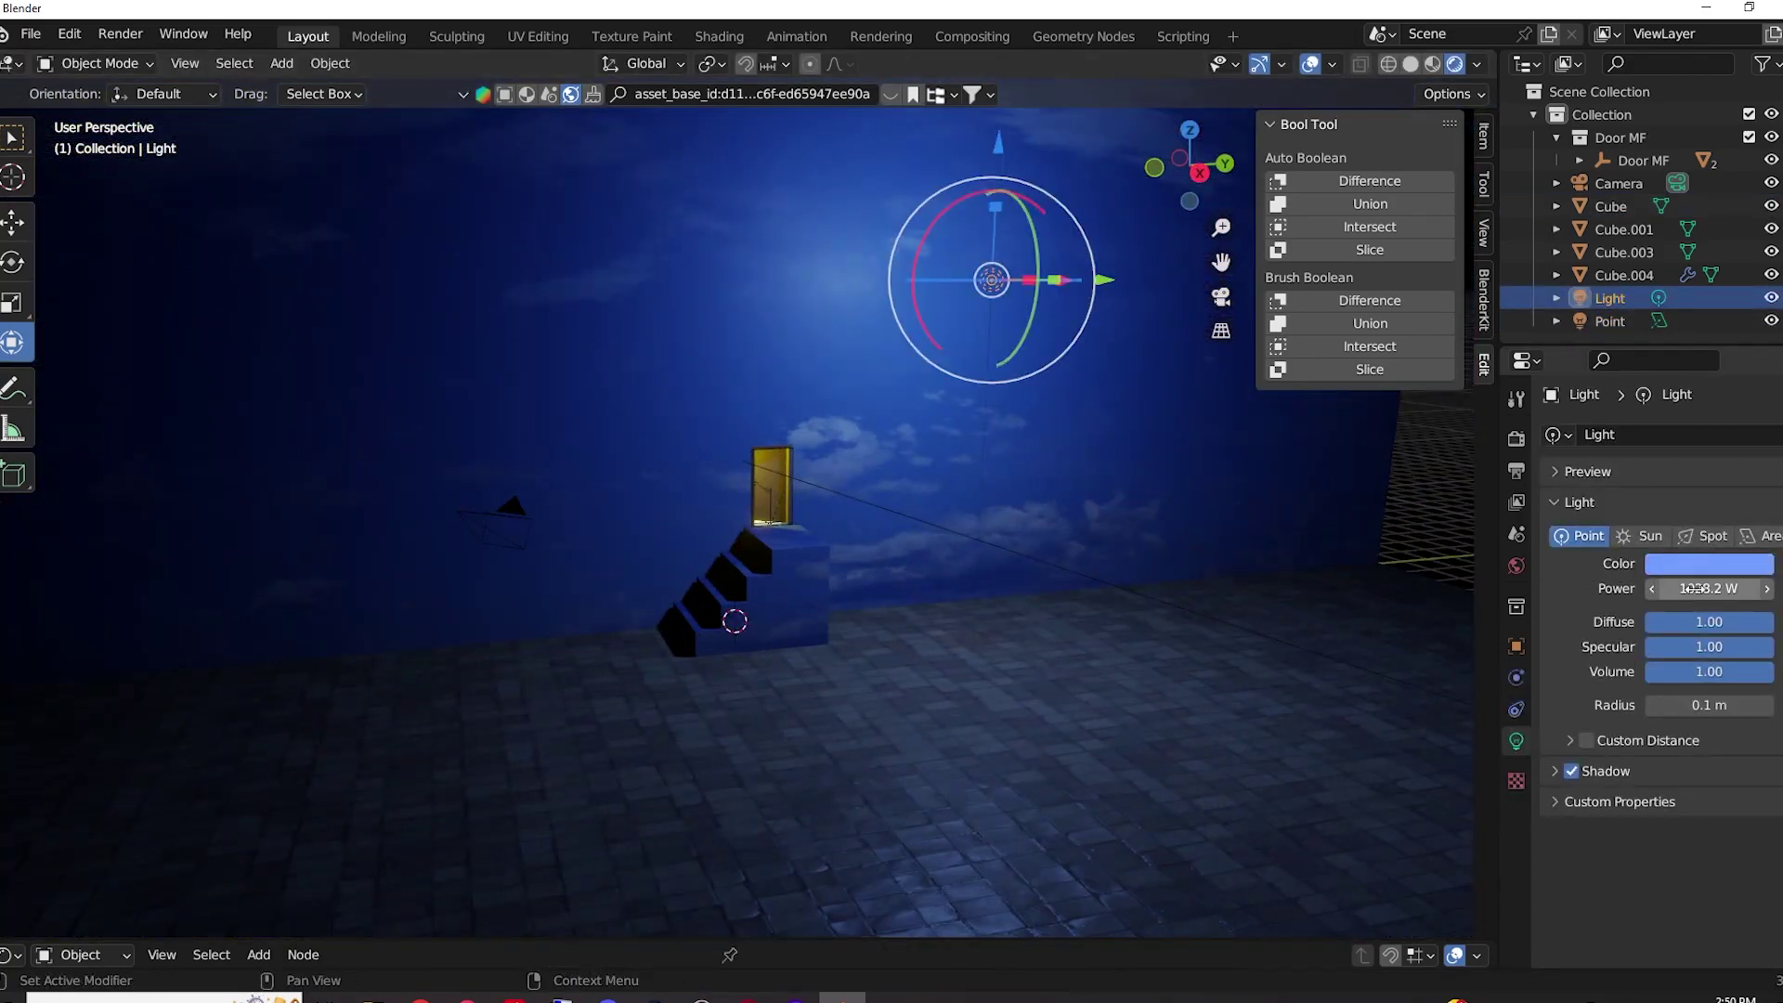
left_click(1645, 536)
left_click(1579, 536)
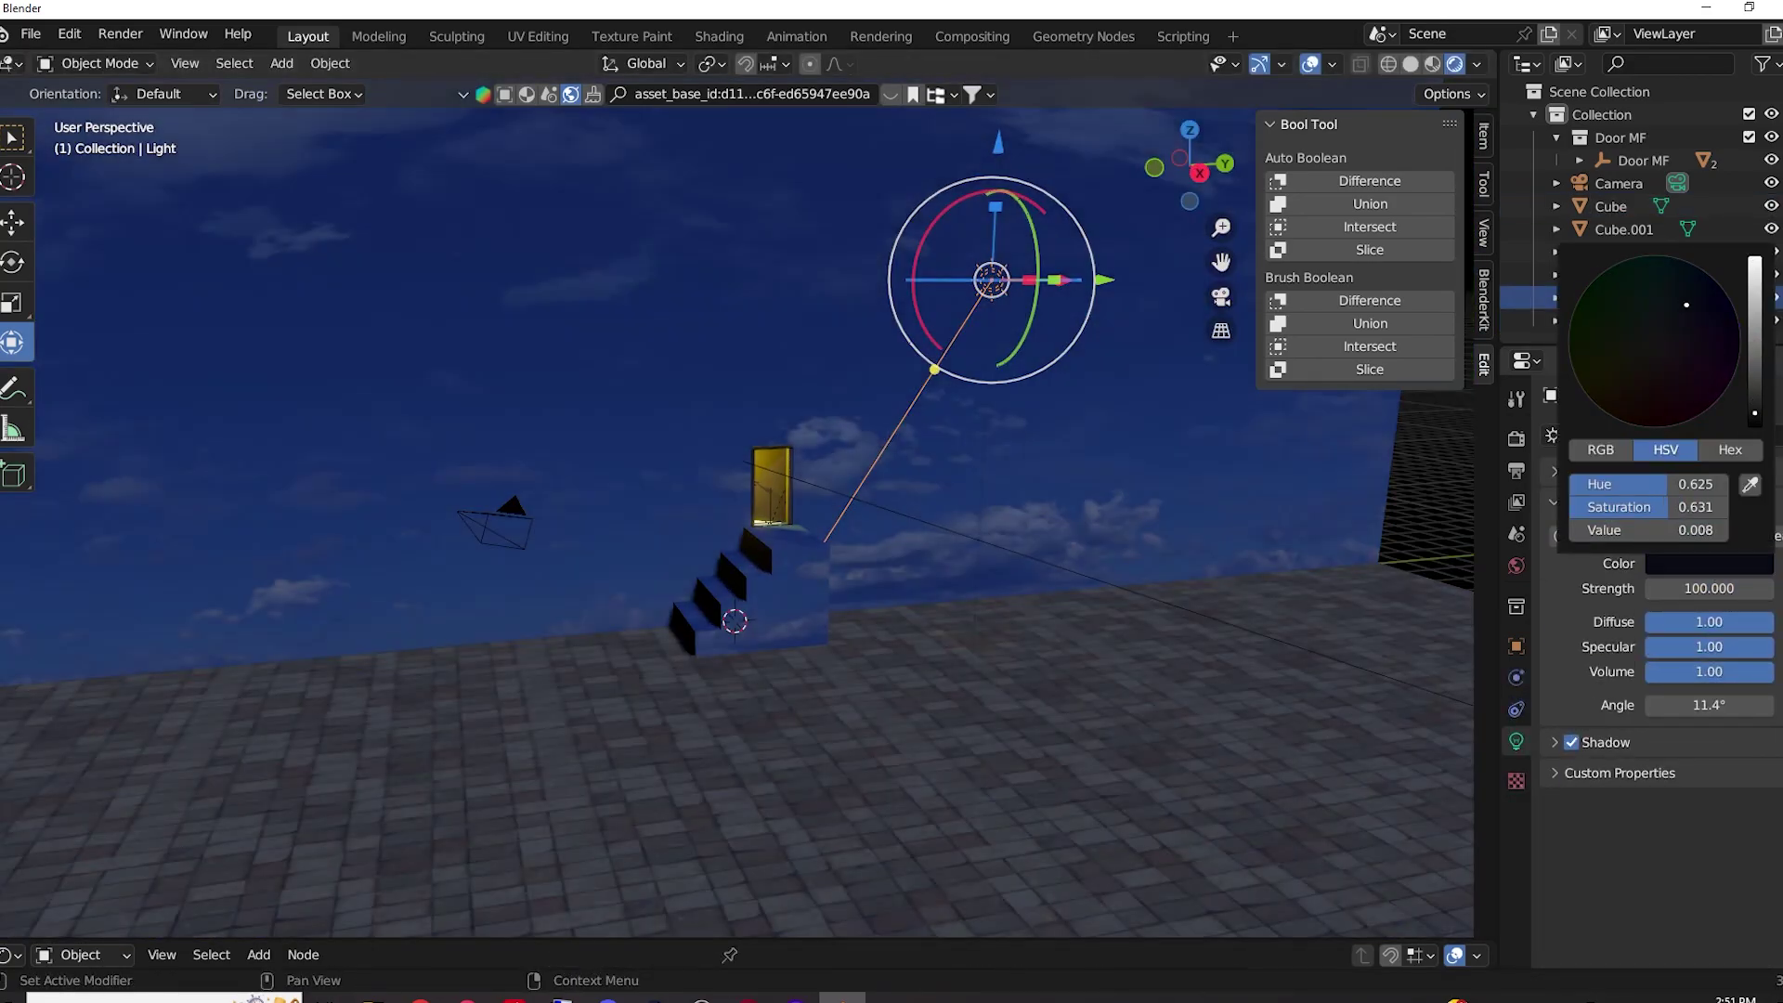
double_click(1693, 587)
type("1000")
key("Return")
Reposition the lamp, give it a paler blue colour, and make it an area light.
left_click_drag(992, 280, 1007, 290)
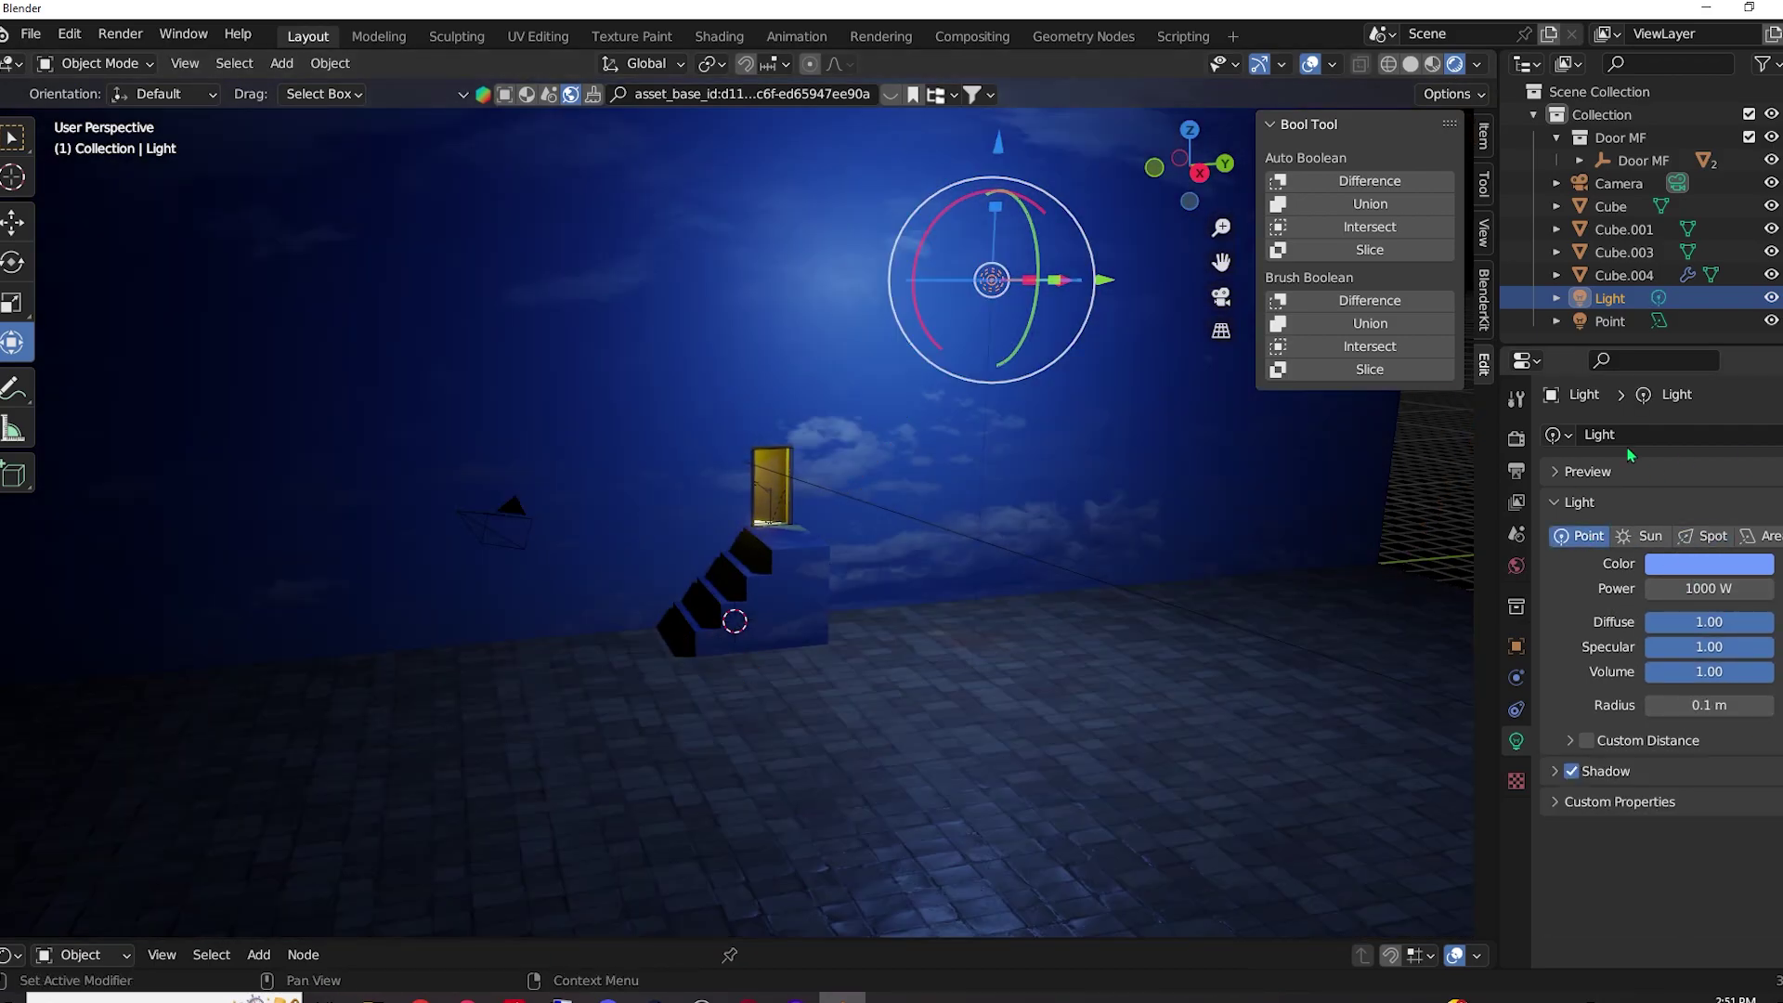
left_click(1709, 563)
left_click(1671, 317)
mouse_move(1022, 650)
middle_mouse_down()
mouse_move(1124, 640)
mouse_move(1038, 410)
mouse_move(869, 554)
mouse_move(522, 362)
mouse_move(1096, 427)
middle_mouse_up()
left_click(1759, 536)
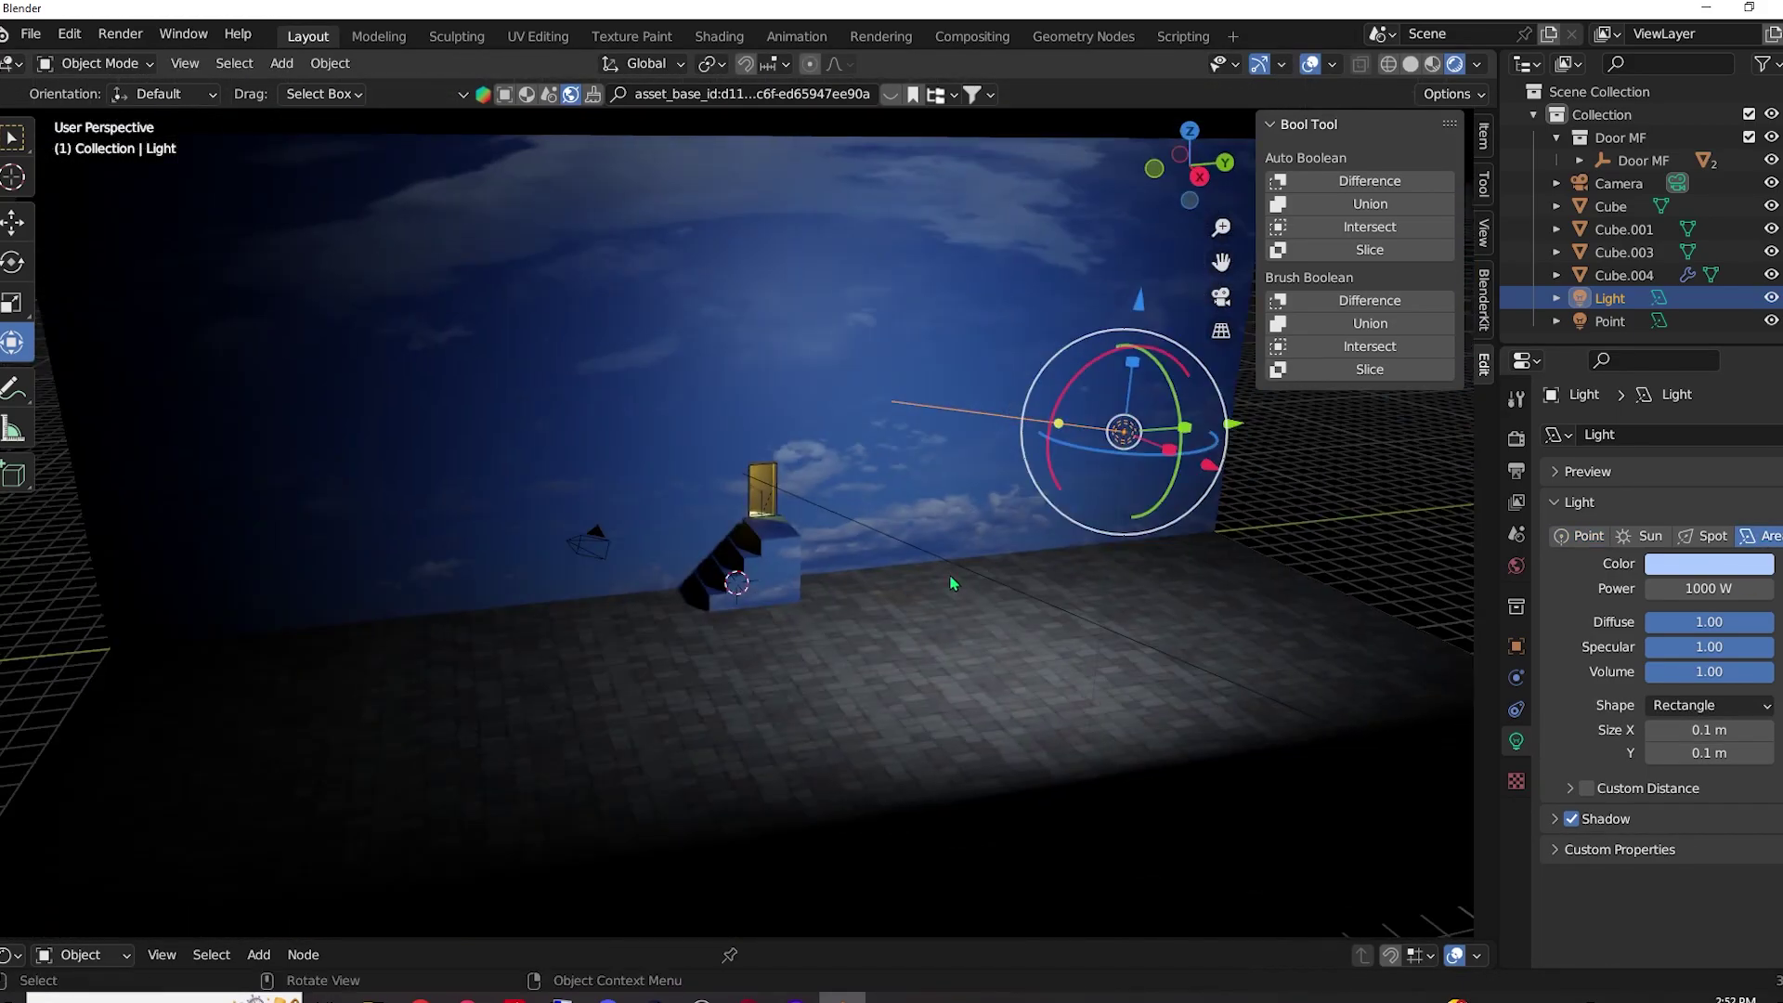
Move the lamp along the Y axis and raise it toward the upper right.
key("g")
key("y")
left_click(1263, 465)
mouse_move(1263, 465)
middle_mouse_down("alt")
mouse_move(846, 374)
mouse_move(644, 589)
middle_mouse_up("alt")
key("grave")
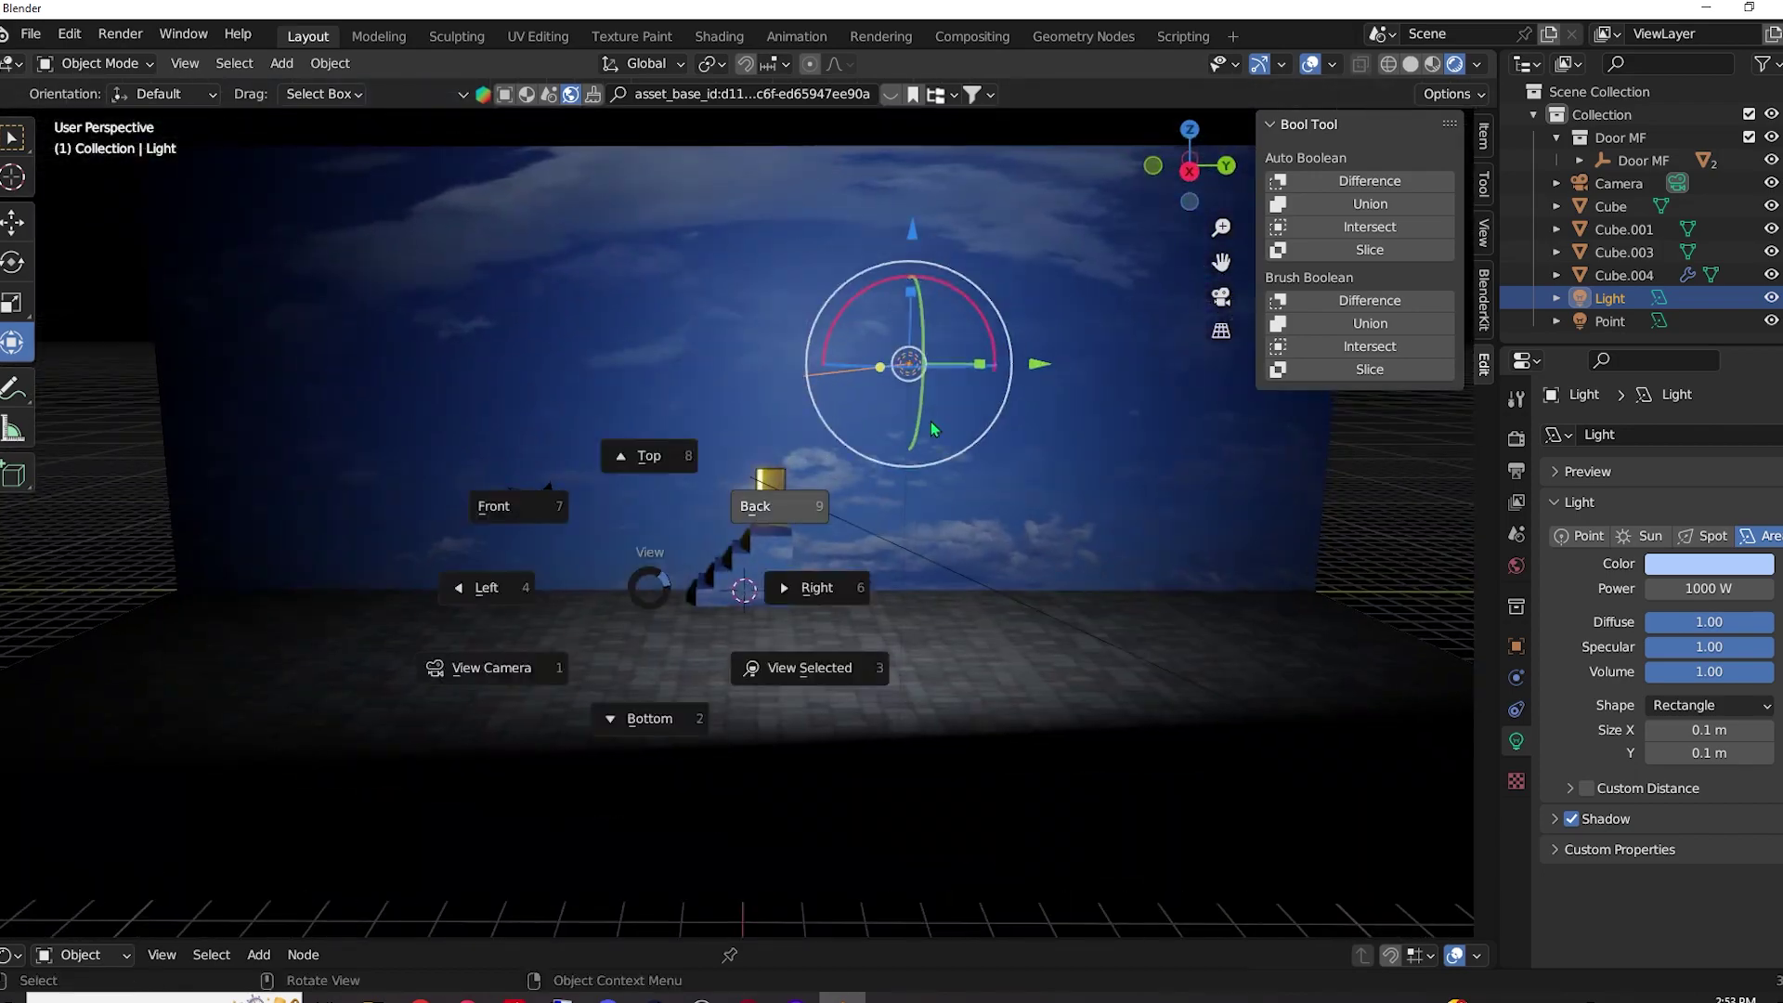
key("Escape")
left_click_drag(957, 394, 1175, 246)
Raise the lamp power to about 1110 W and fine-tune its blue colour.
left_click_drag(1680, 588, 1728, 588)
left_click(1681, 563)
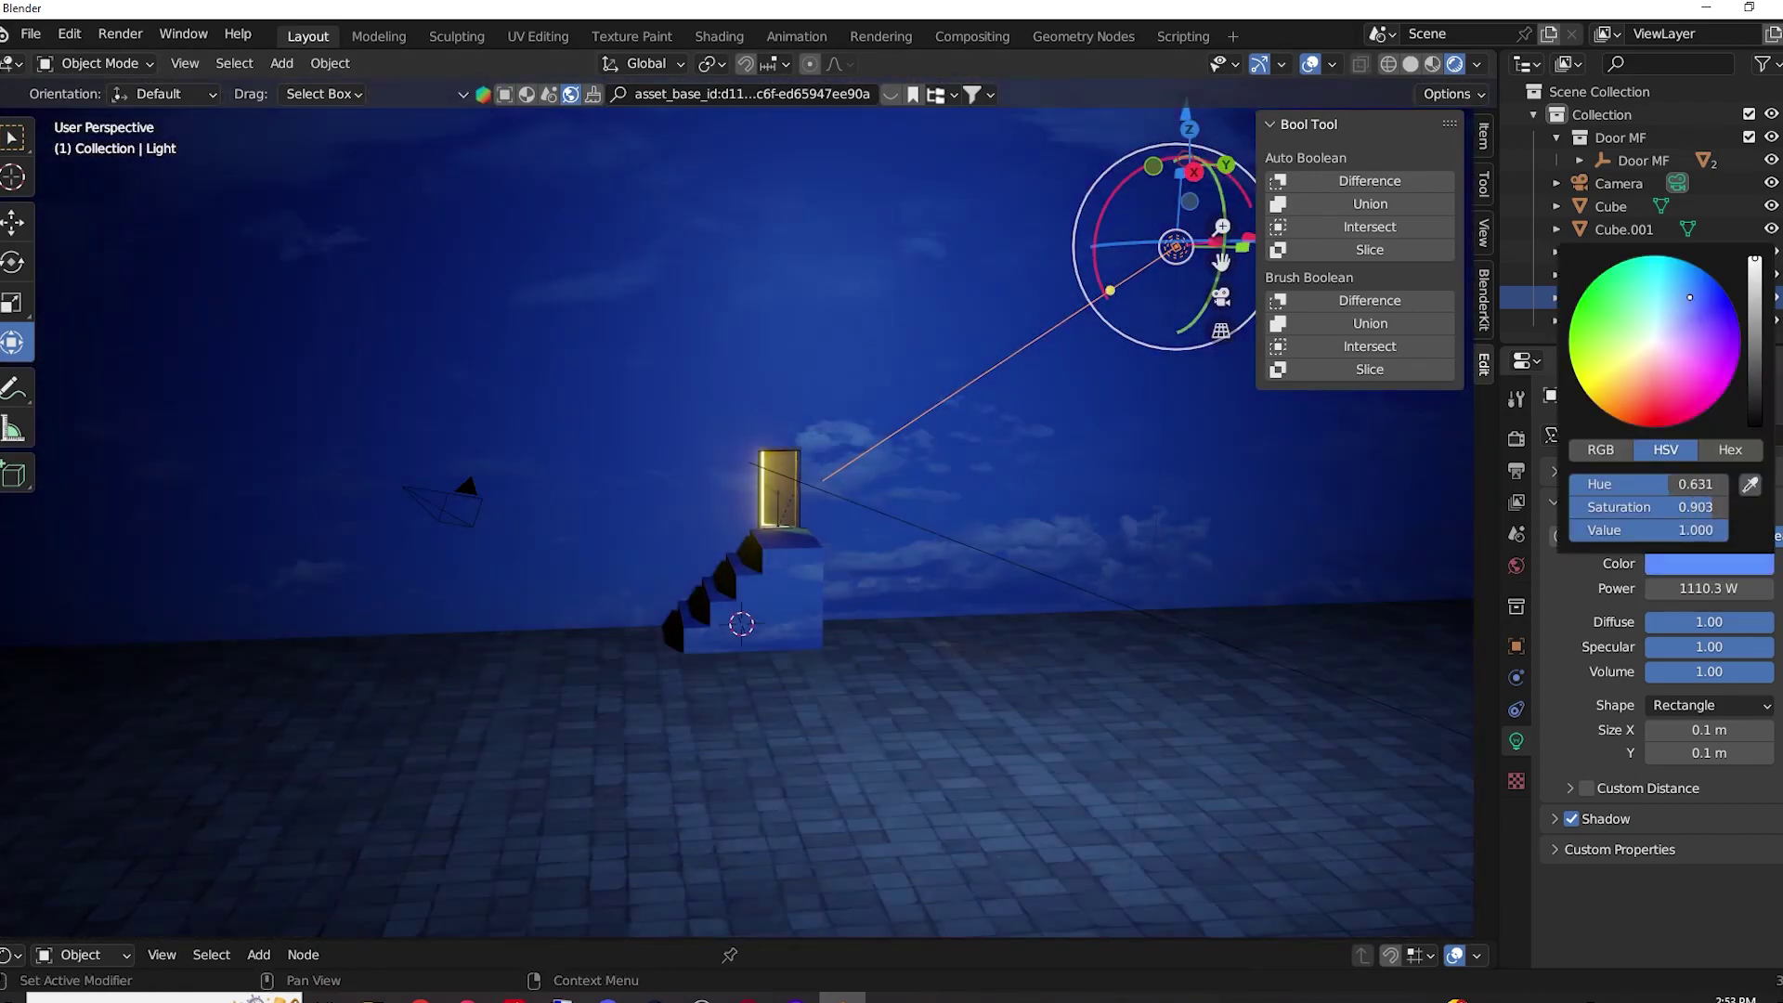
left_click(896, 639)
scroll(896, 639, "down", 8)
scroll(896, 639, "up", 8)
mouse_move(896, 639)
middle_mouse_down()
mouse_move(860, 621)
mouse_move(1043, 529)
middle_mouse_up()
Deselect the tiled floor and reframe the view of the lit room.
left_click(890, 646)
key("alt+a")
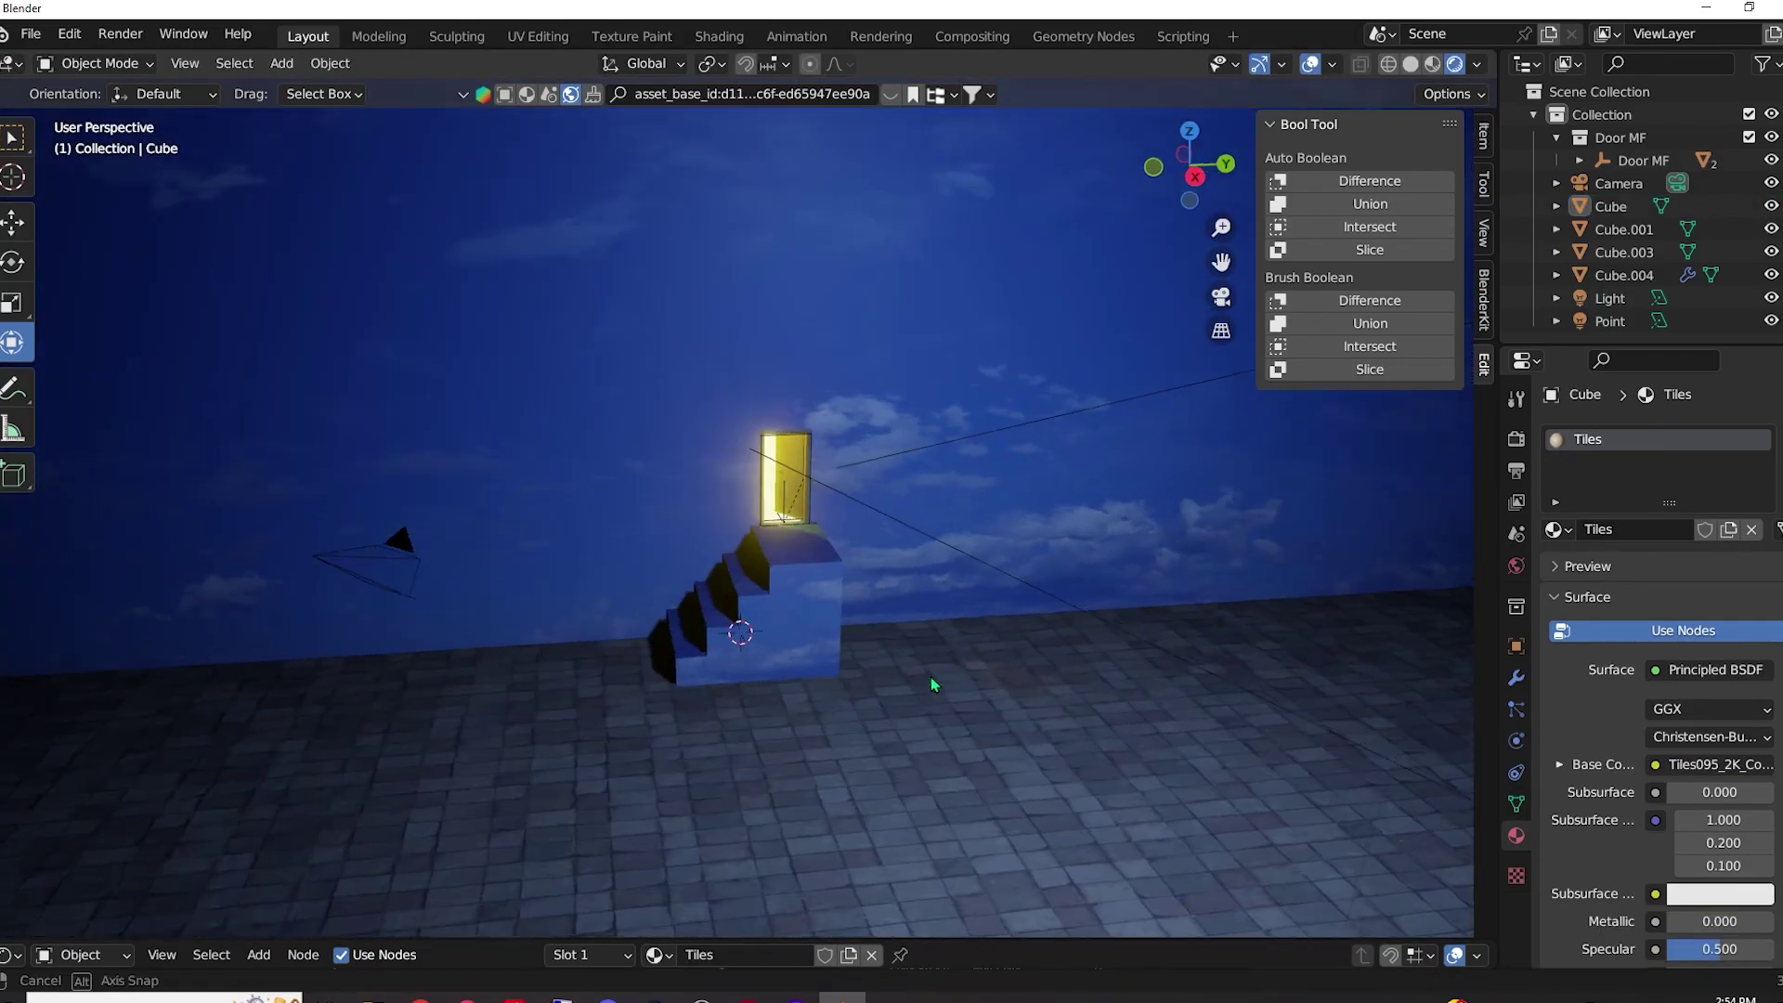
left_click(1269, 123)
middle_click_drag(1022, 418, 1003, 399)
scroll(1057, 533, "down", 3)
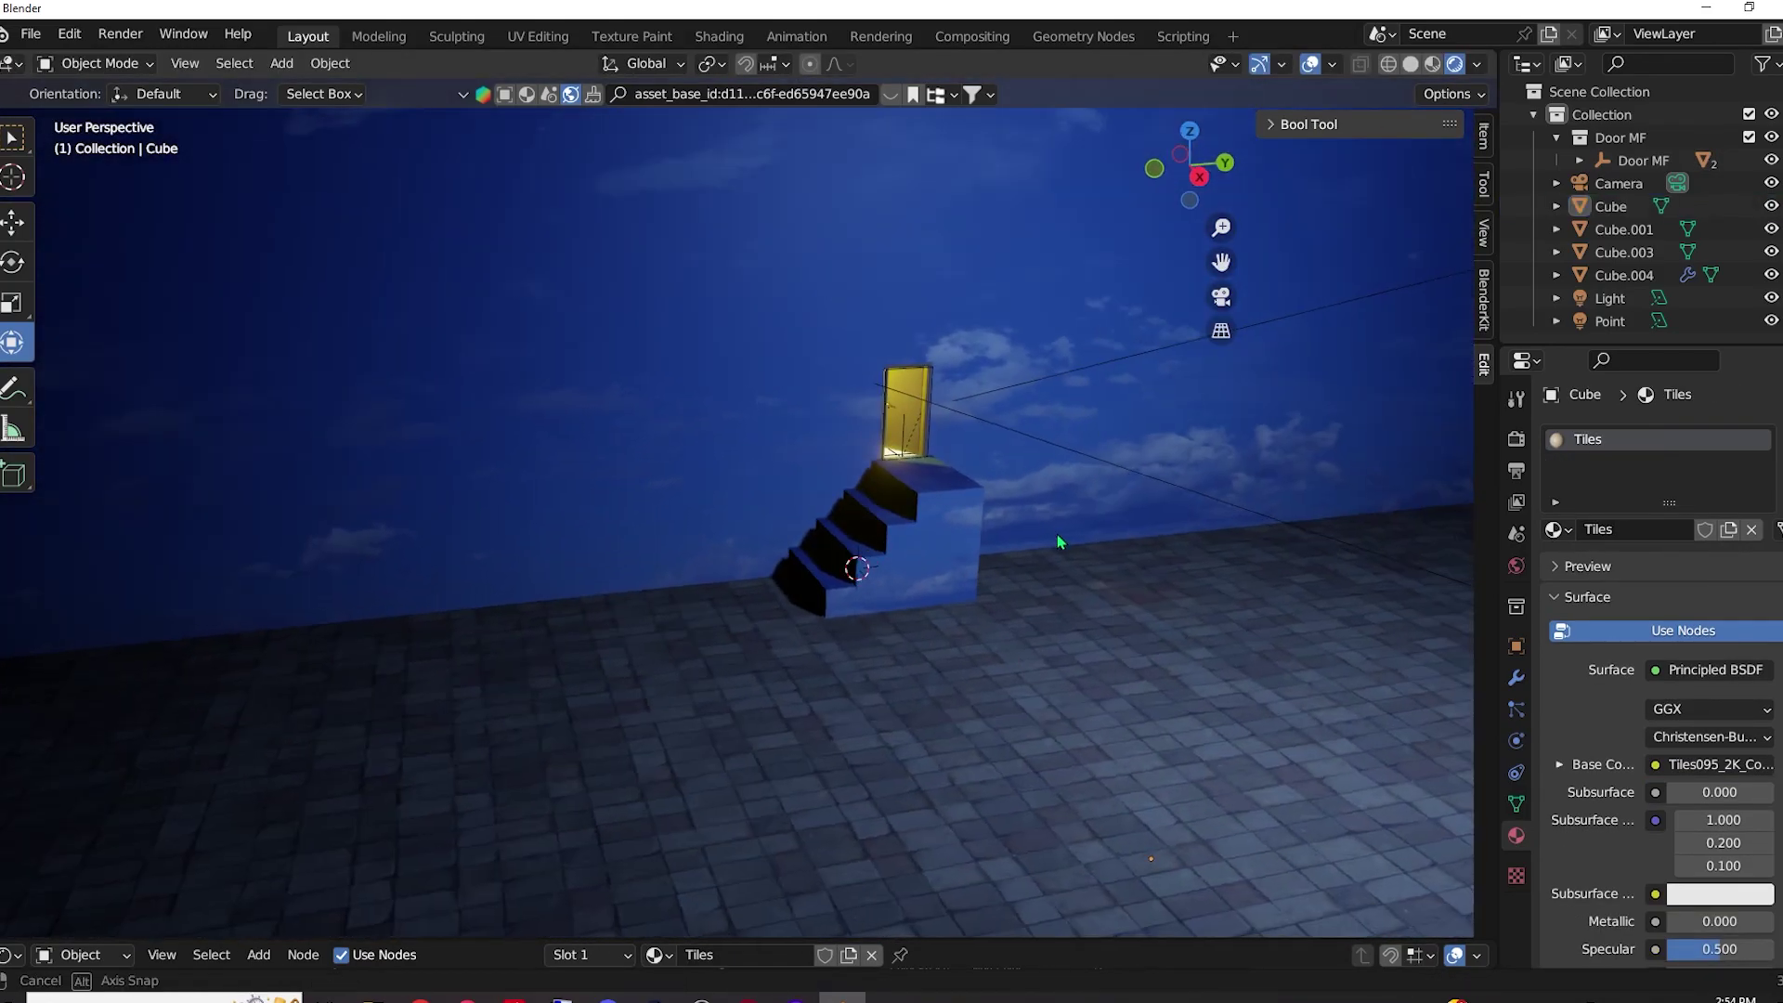
scroll(1070, 498, "down", 3)
Switch to the camera view to frame the final night-scene render.
key("KP_0")
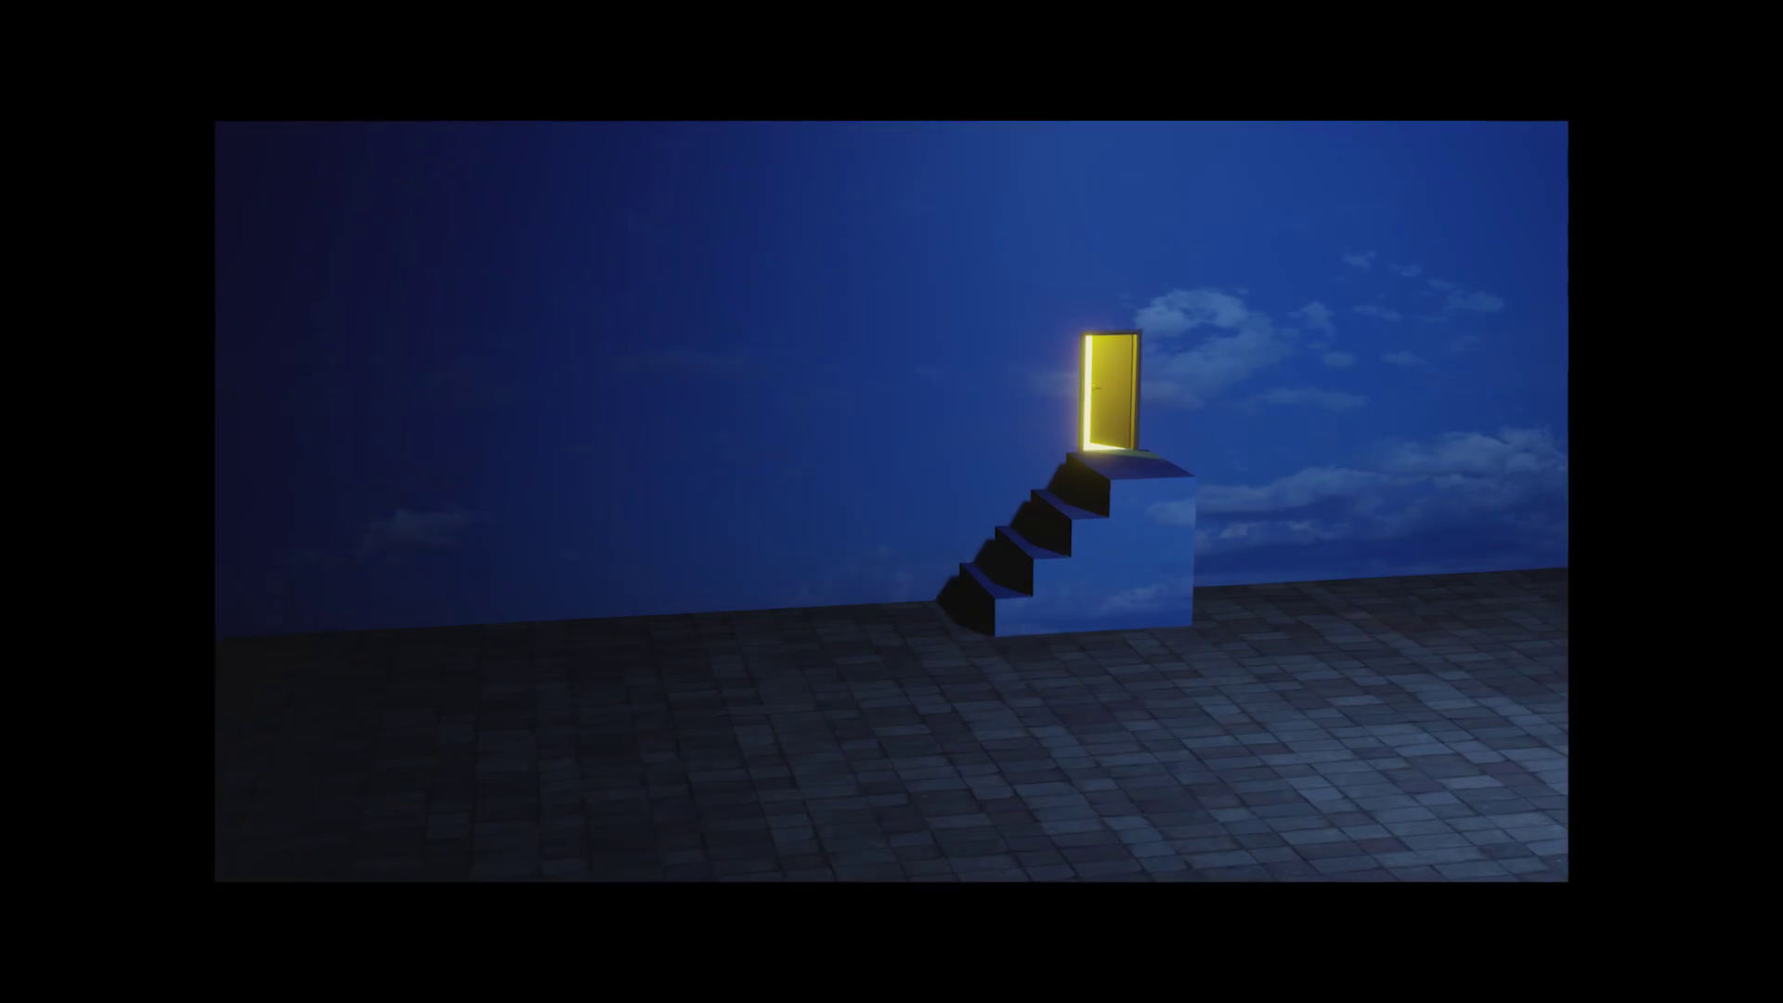